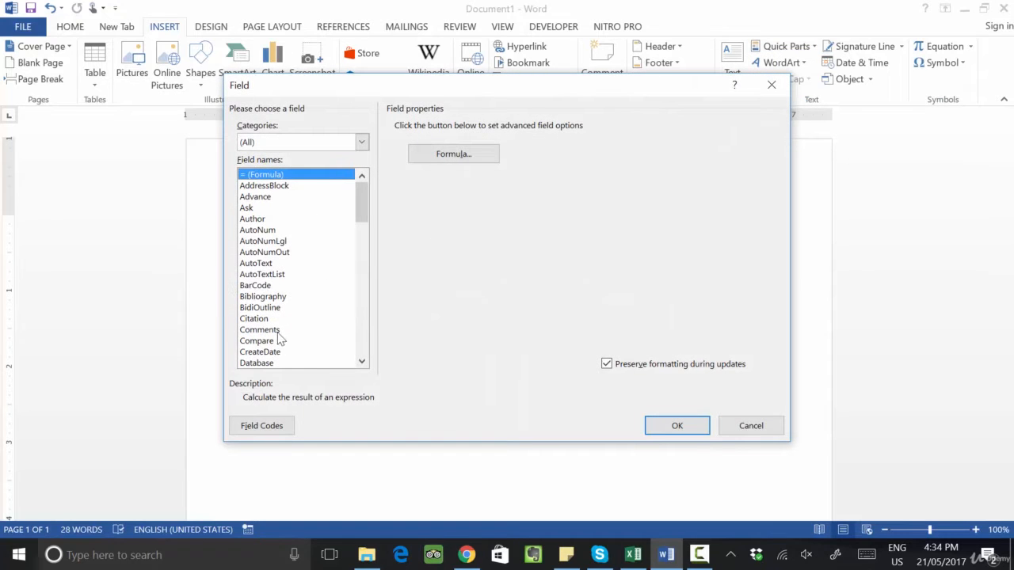
Step: Insert a CreateDate field using the dddd, MMMM d, yyyy date format
scroll(272, 358, down, 2)
scroll(273, 329, down, 2)
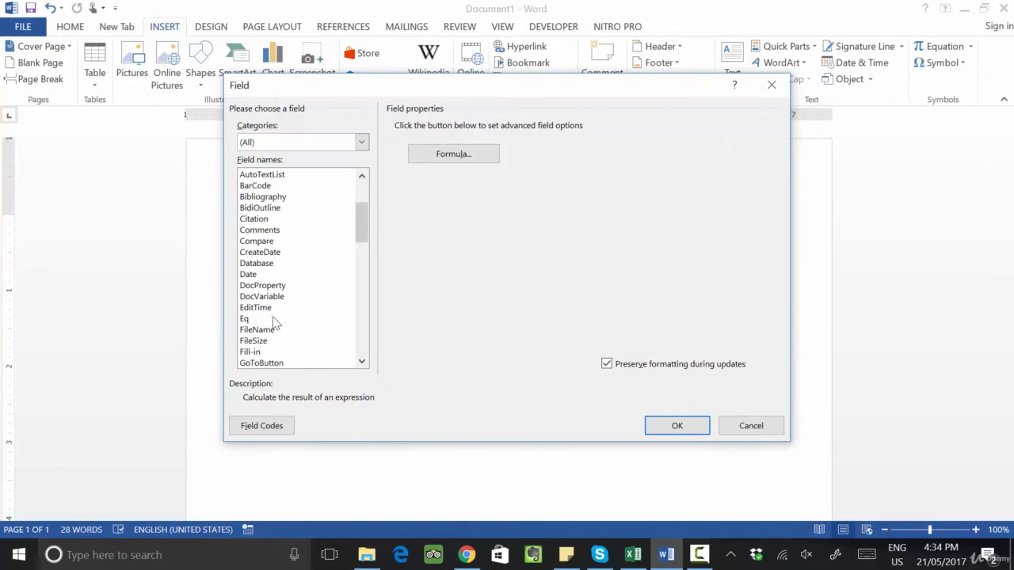
click(261, 220)
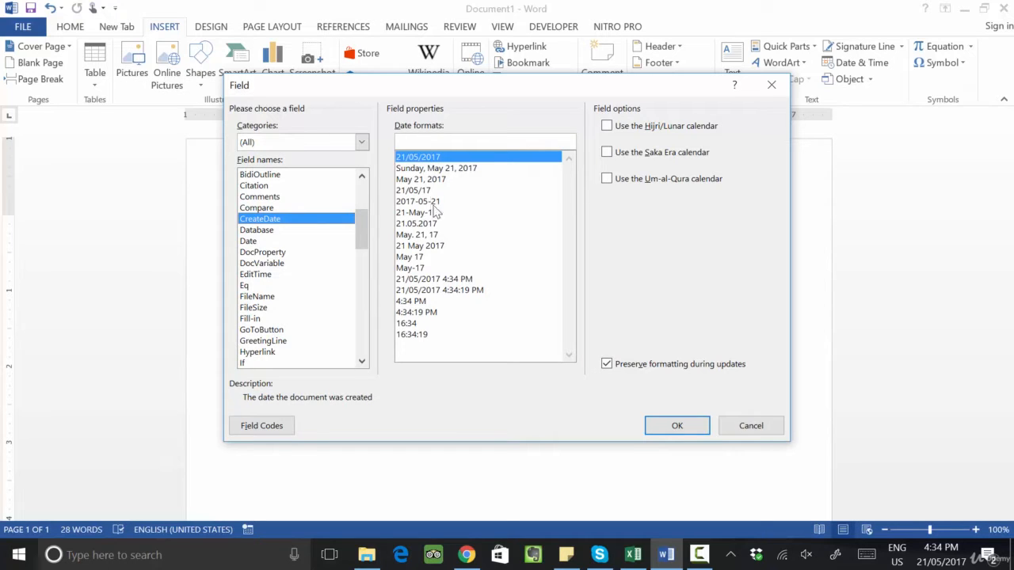
click(435, 168)
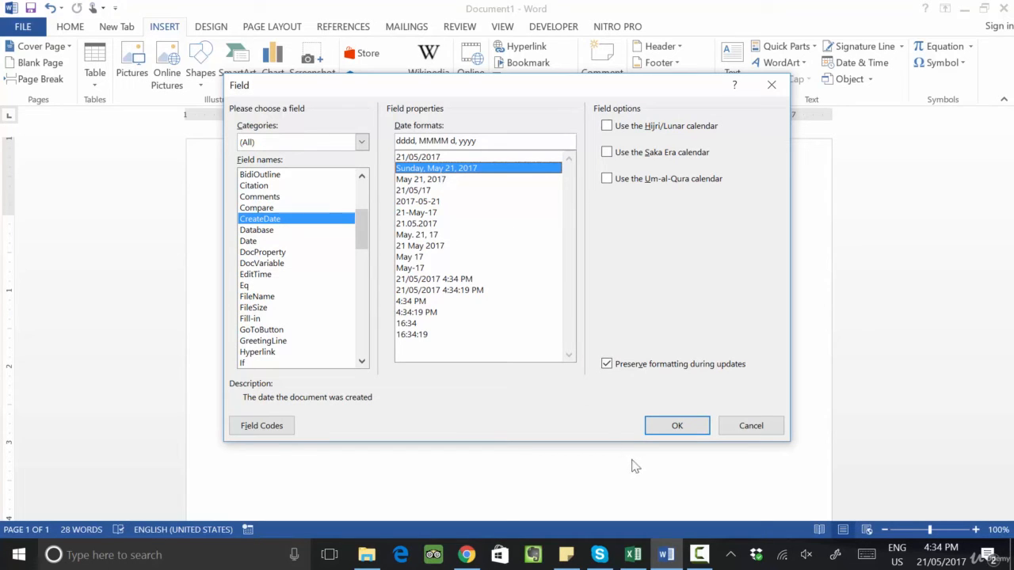
click(663, 423)
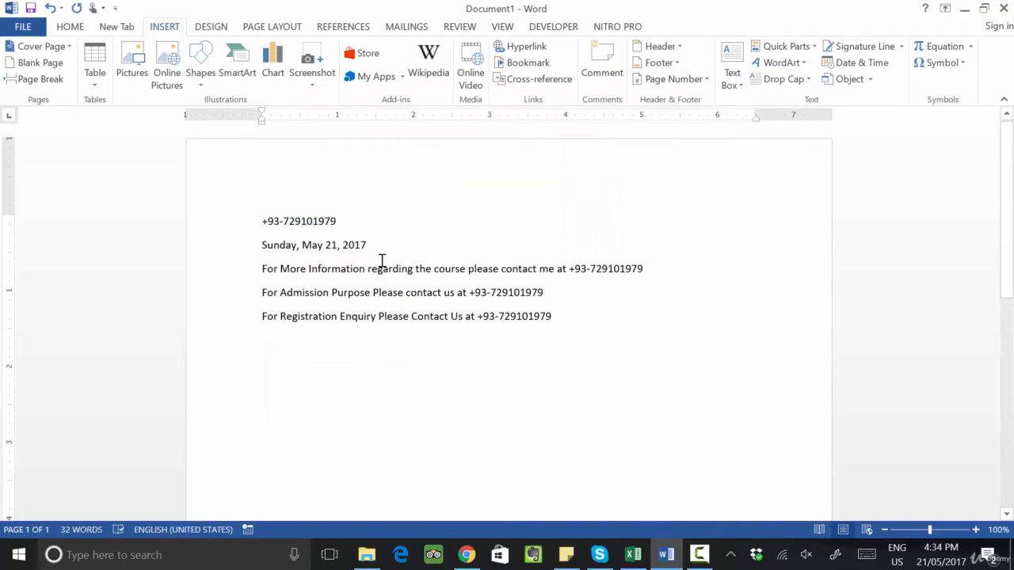
Step: Save the document to the Desktop with the file name 93
click(30, 8)
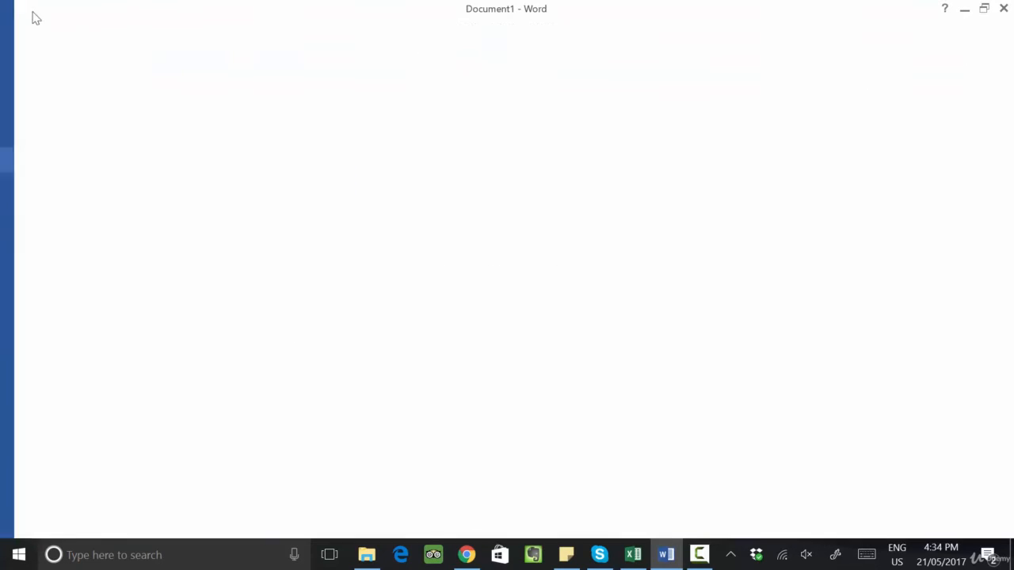
click(394, 372)
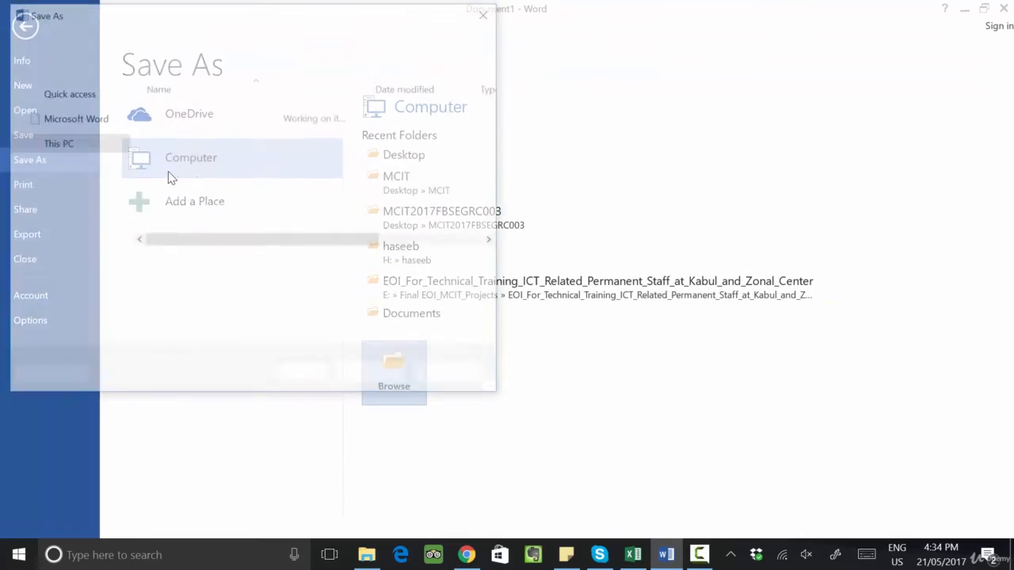
click(70, 114)
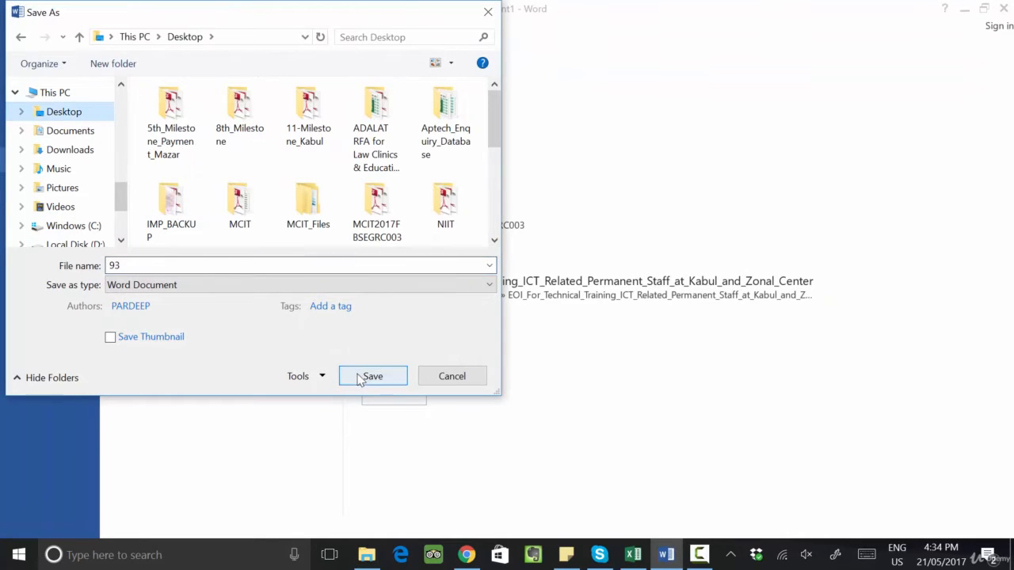
click(363, 375)
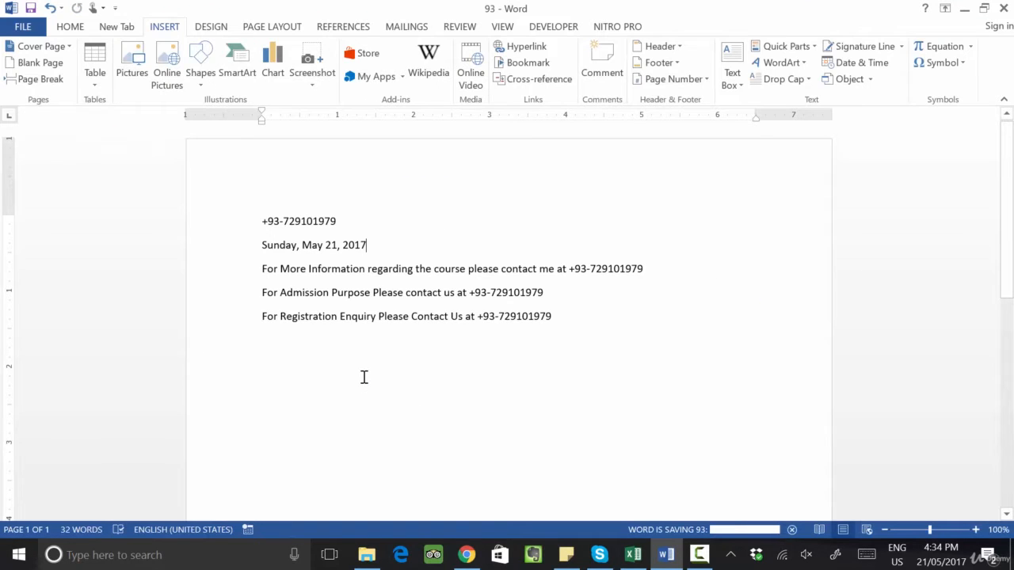
Step: Close the document and reopen 93 from the recent documents list
key(ctrl+w)
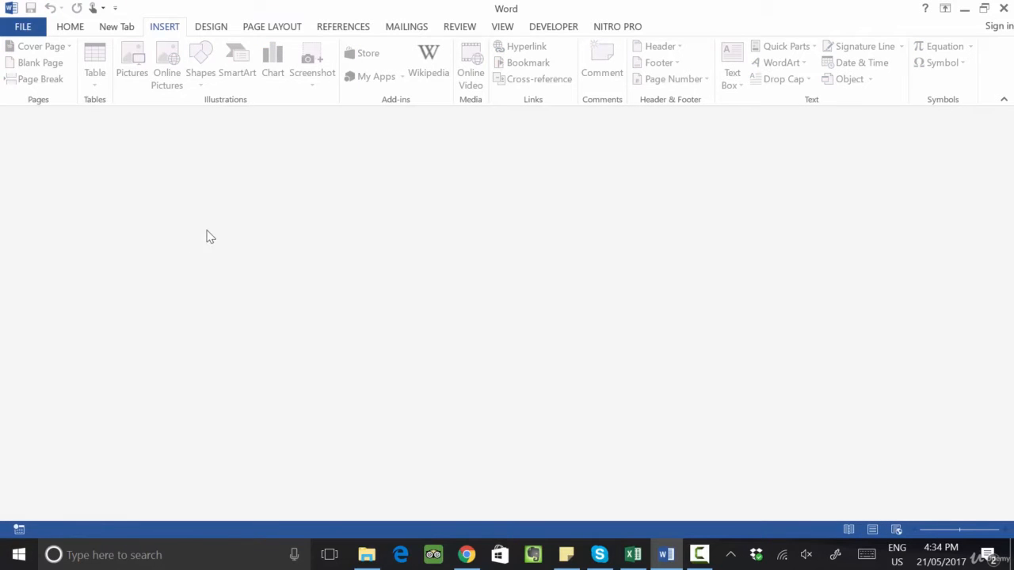
click(22, 29)
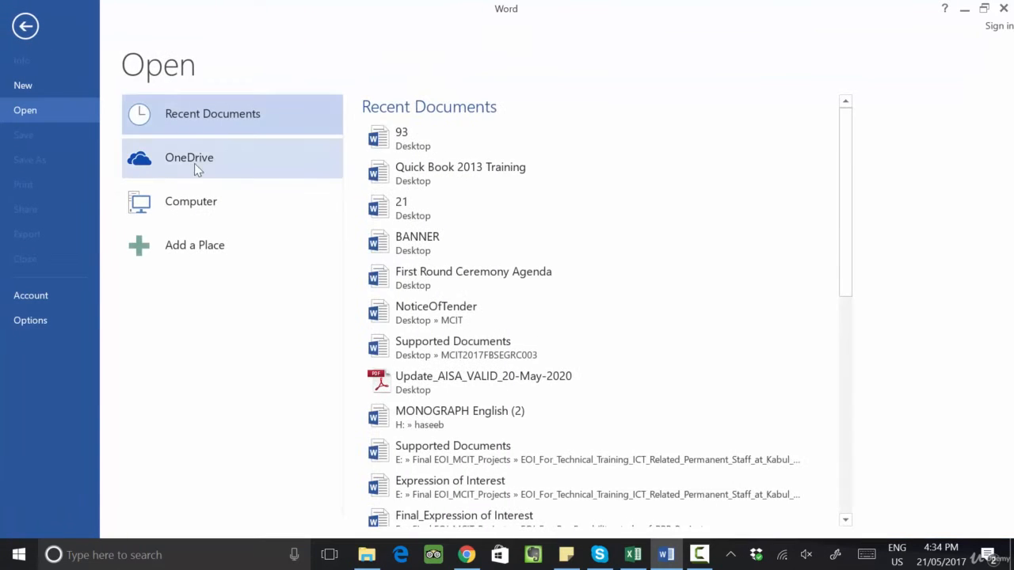
click(420, 142)
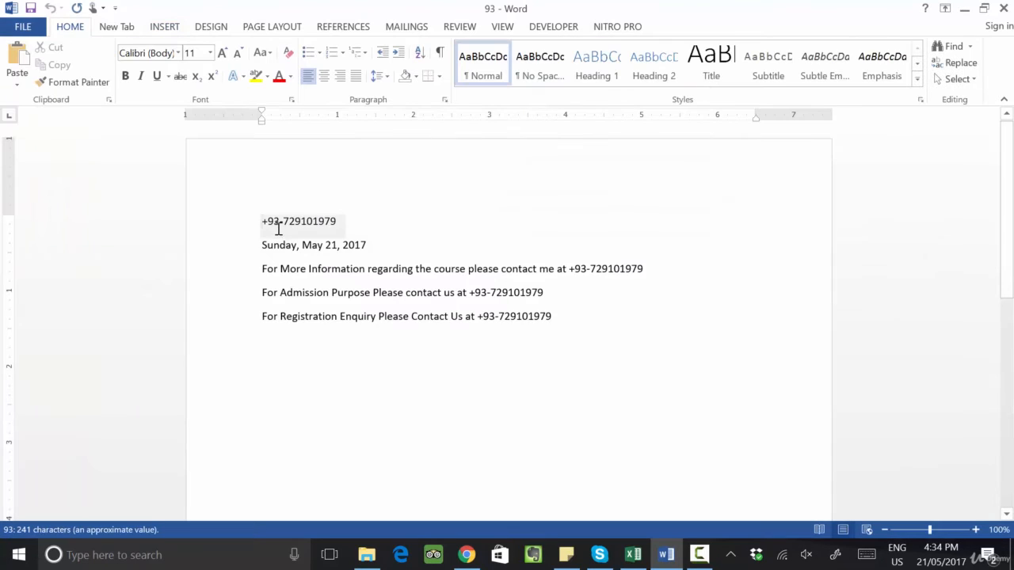
Step: Select the date line, close the document, and reopen 93 again
drag(264, 244, 390, 245)
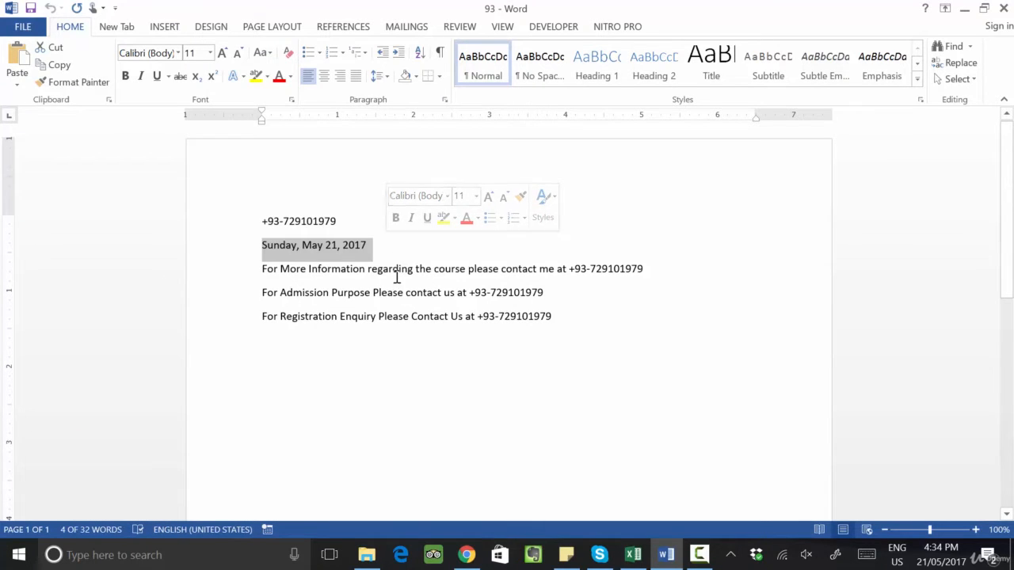
key(ctrl+w)
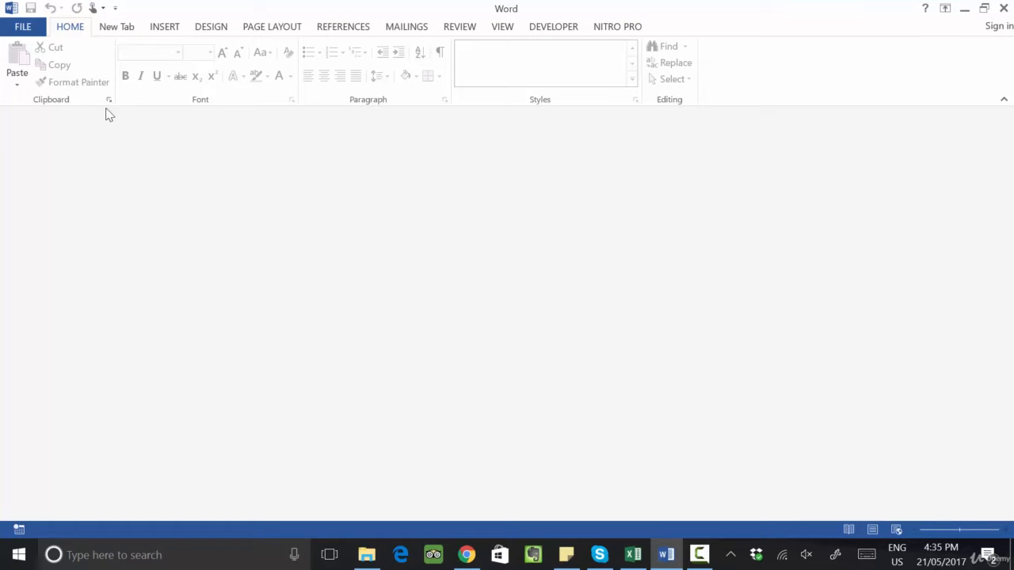
click(32, 29)
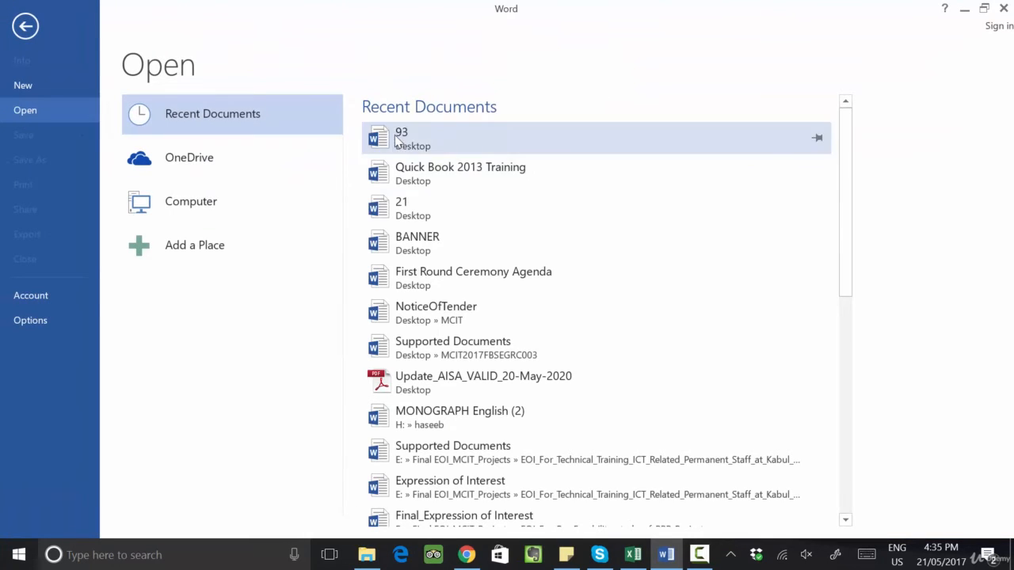
click(400, 136)
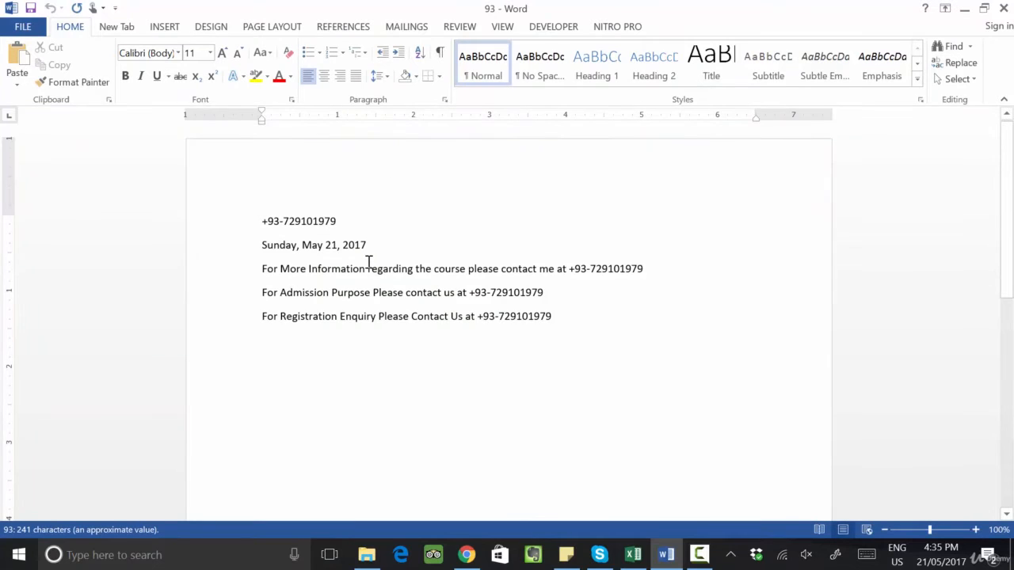
Step: Start a new empty line below the registration enquiry sentence
click(541, 381)
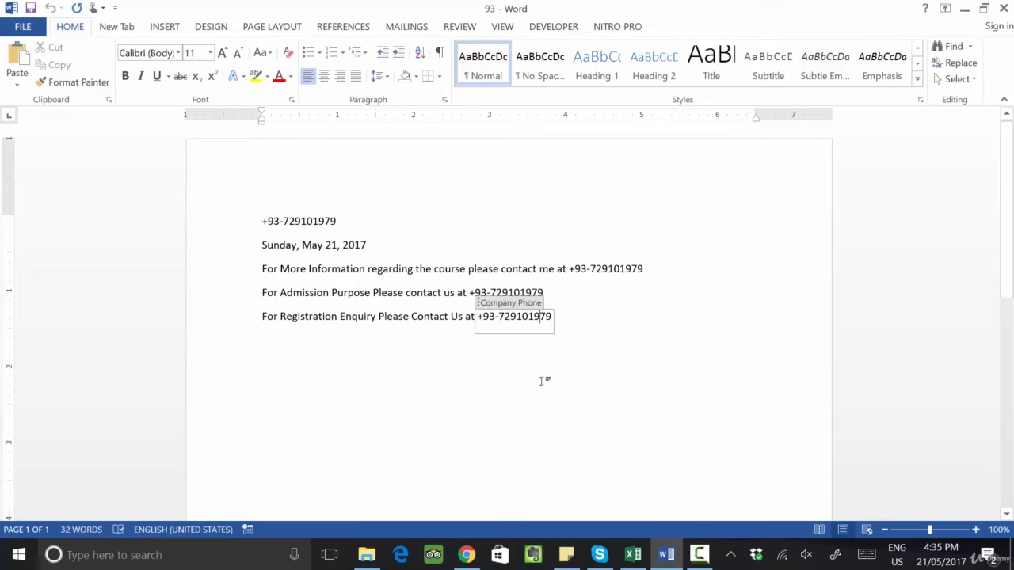
click(583, 351)
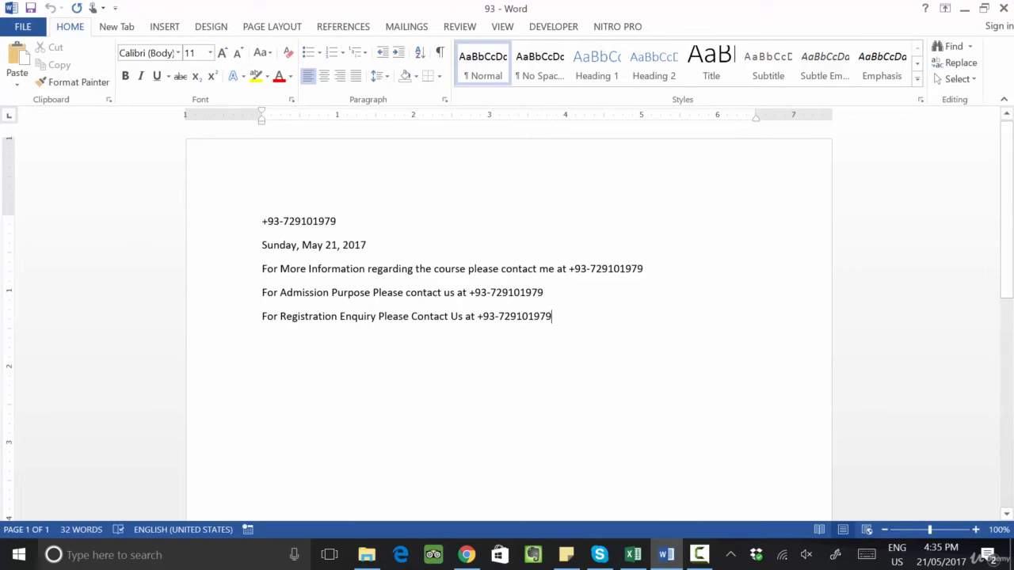
text(')
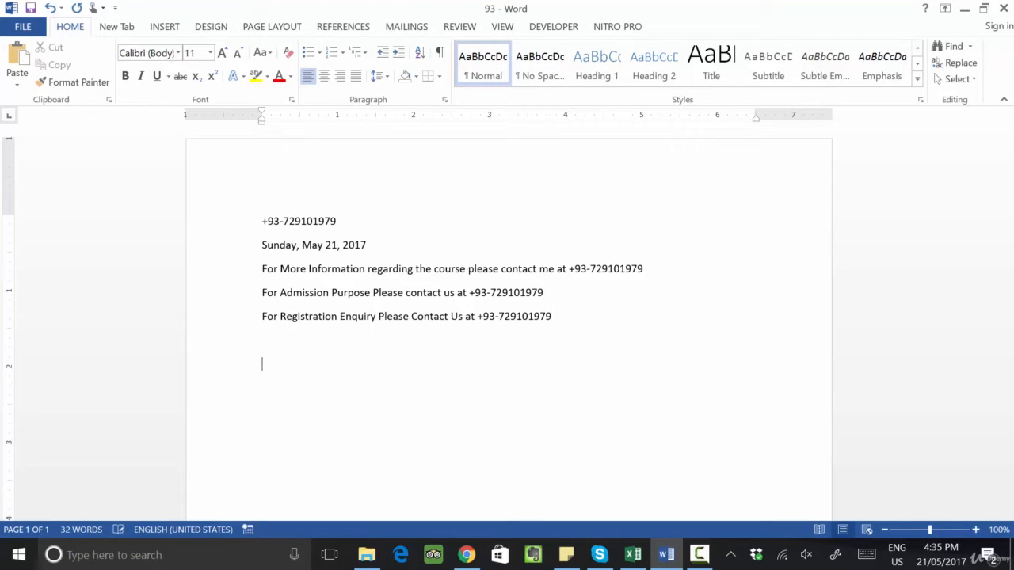
click(165, 26)
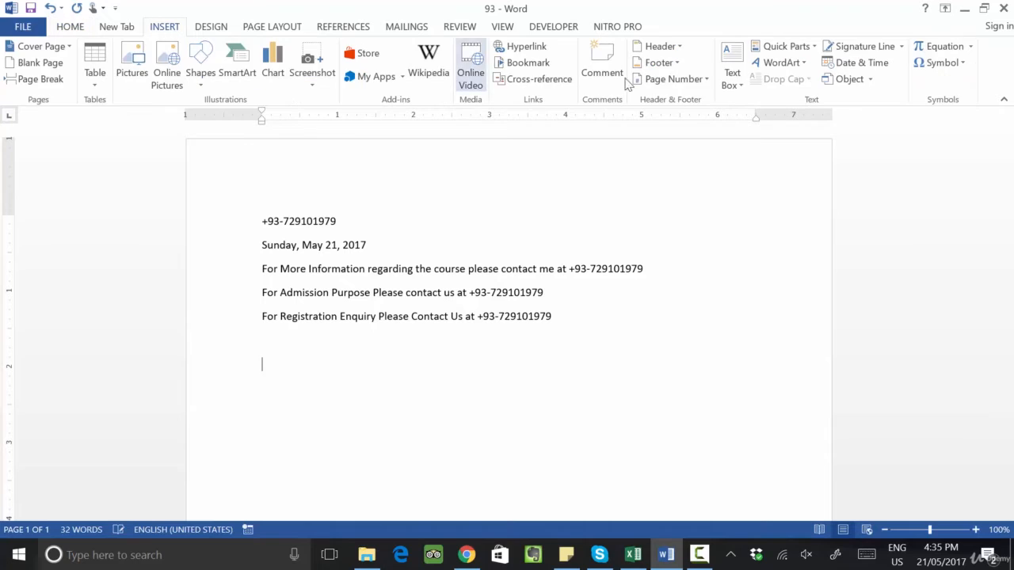
click(814, 47)
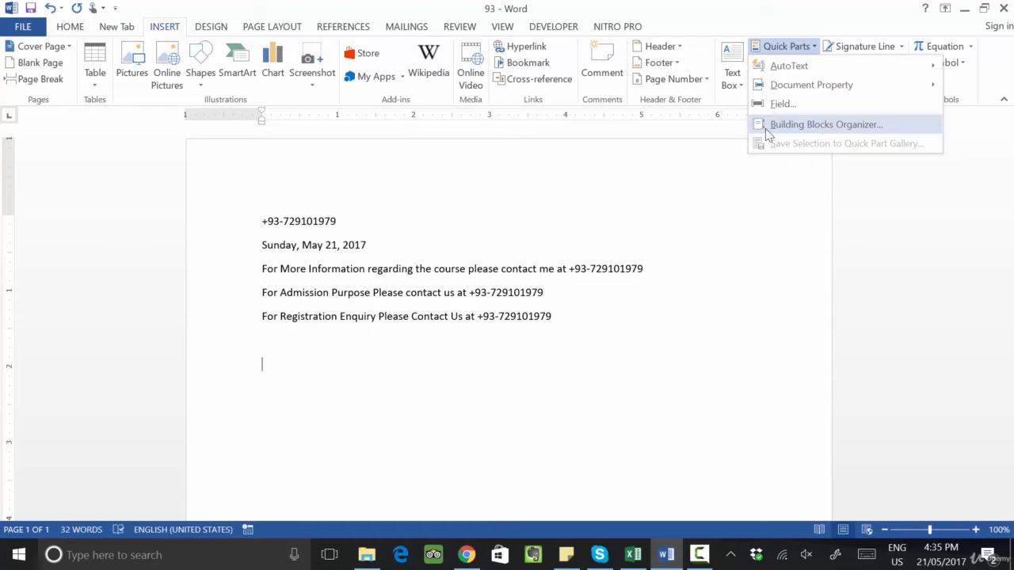
click(400, 364)
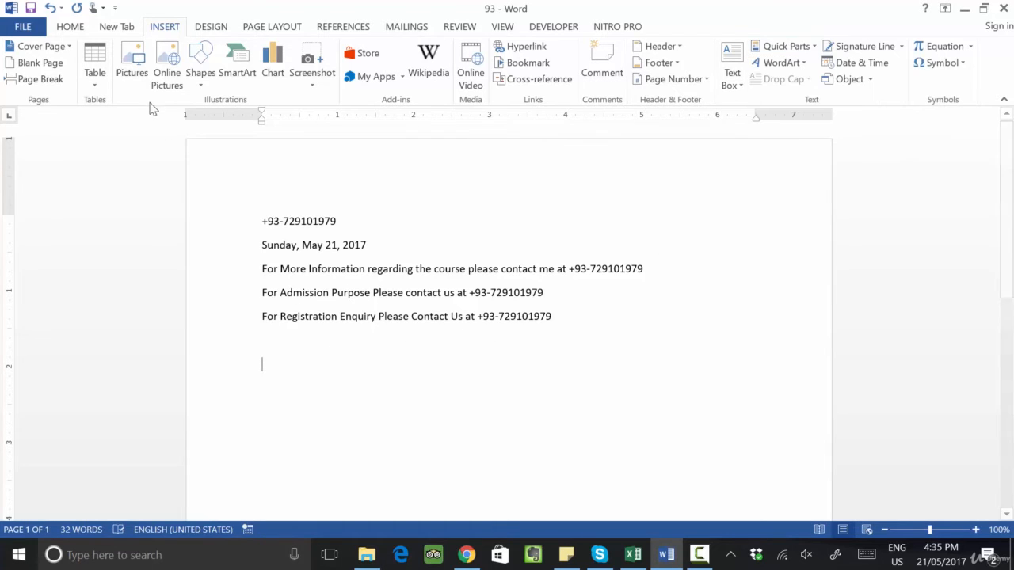
Step: Draw a rectangle about 2.95 by 1.1 inches below the text
click(213, 89)
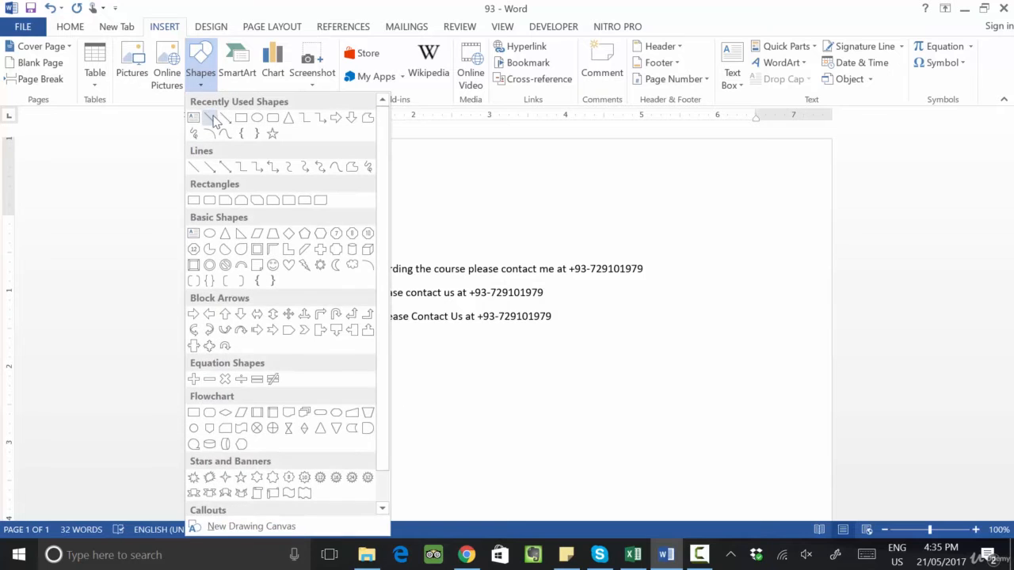
click(241, 119)
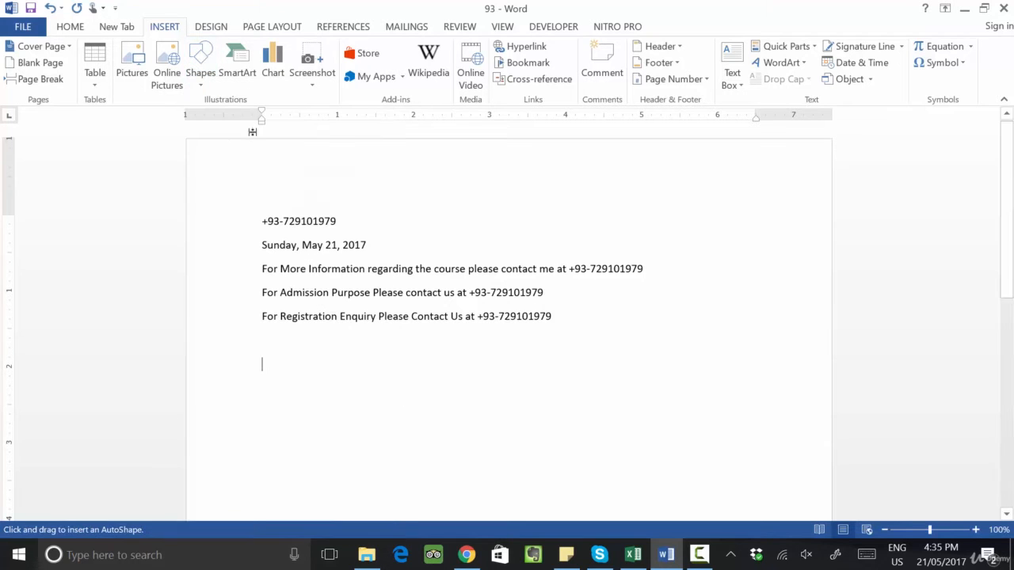
mouse_move(283, 385)
mouse_down()
mouse_move(355, 446)
mouse_move(490, 497)
mouse_move(528, 389)
mouse_move(509, 352)
mouse_up()
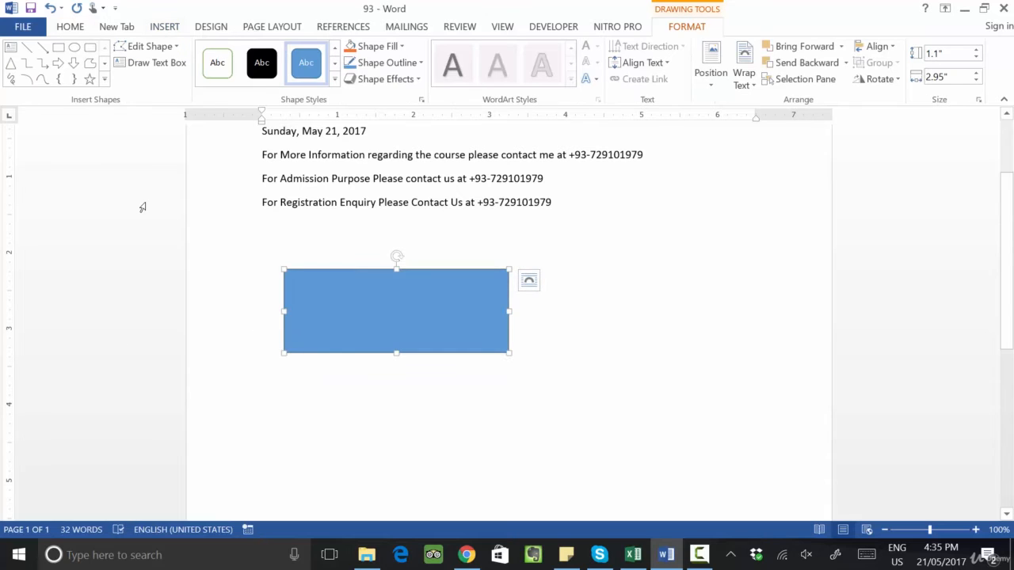
Step: Apply the orange shape style to the rectangle
click(334, 80)
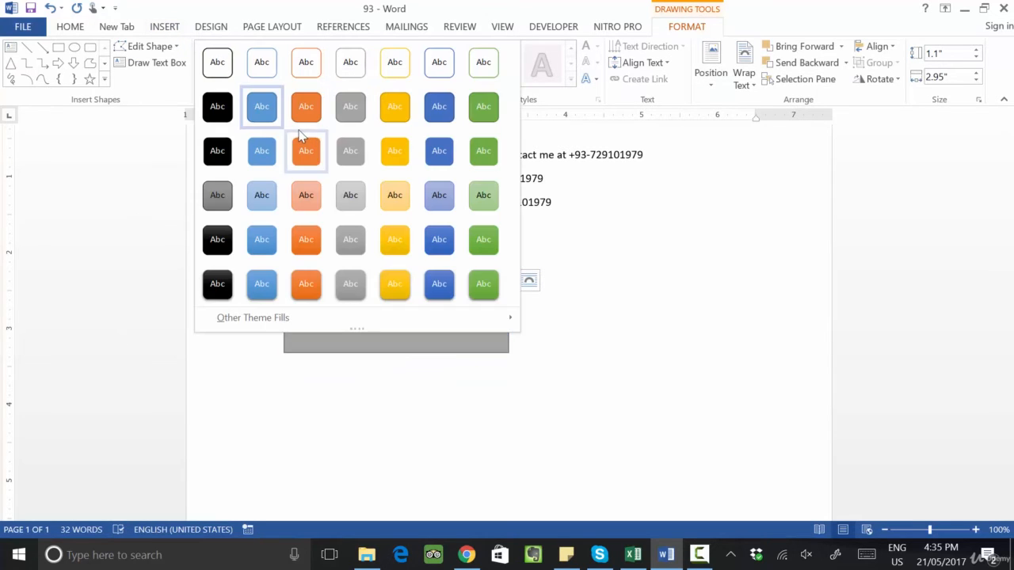
click(300, 136)
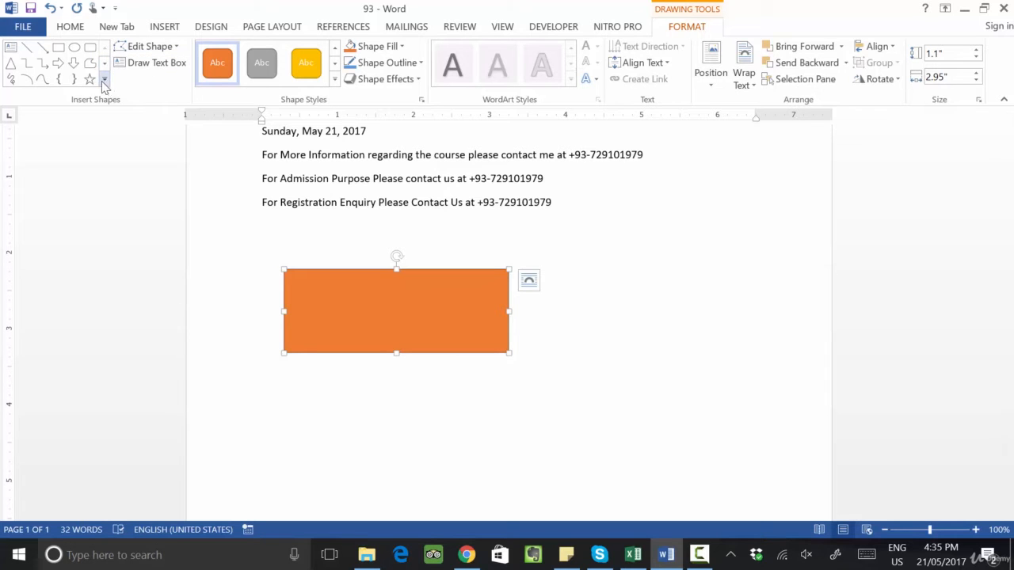
Step: Draw a lightning bolt shape overlapping the lower part of the orange rectangle
click(162, 31)
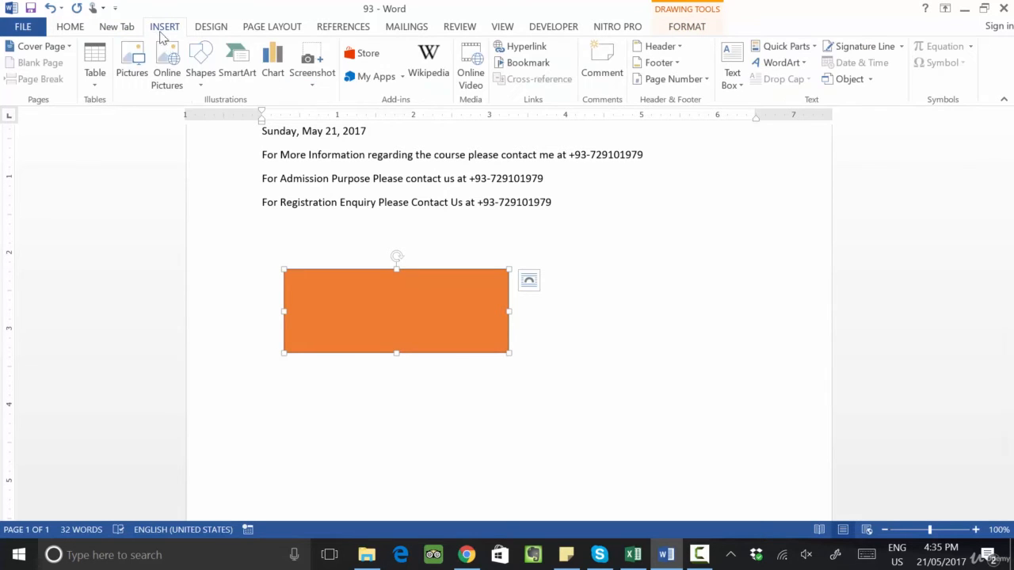
click(198, 79)
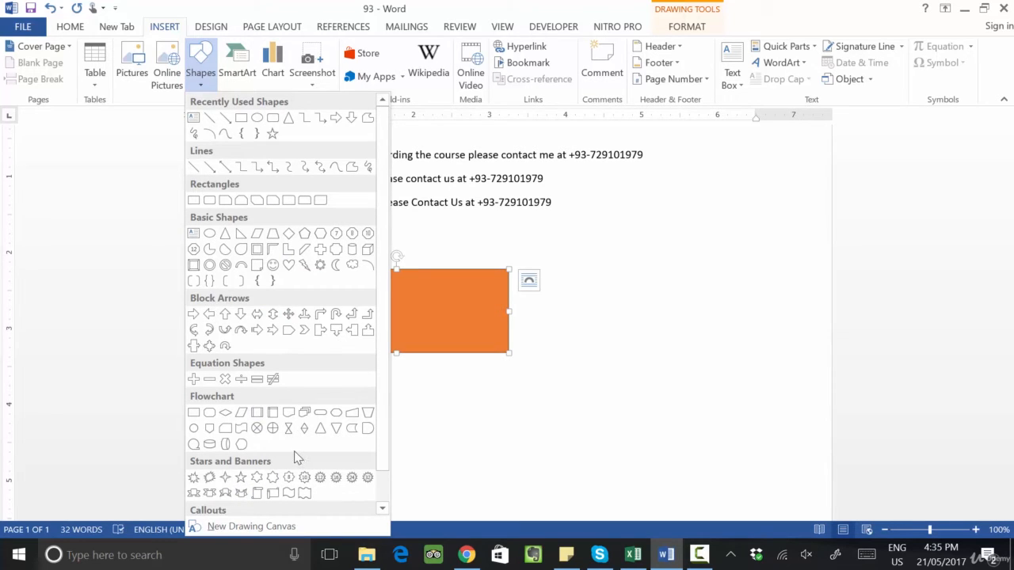
click(305, 267)
drag(356, 298, 486, 385)
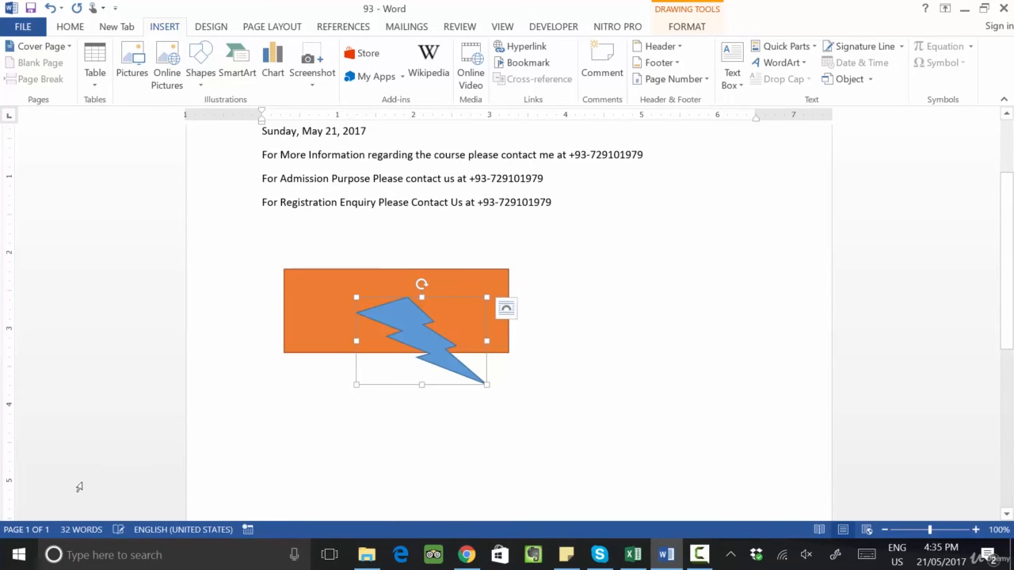
Step: Draw a text box about 1.54 by 0.23 inches inside the top of the orange rectangle
click(161, 413)
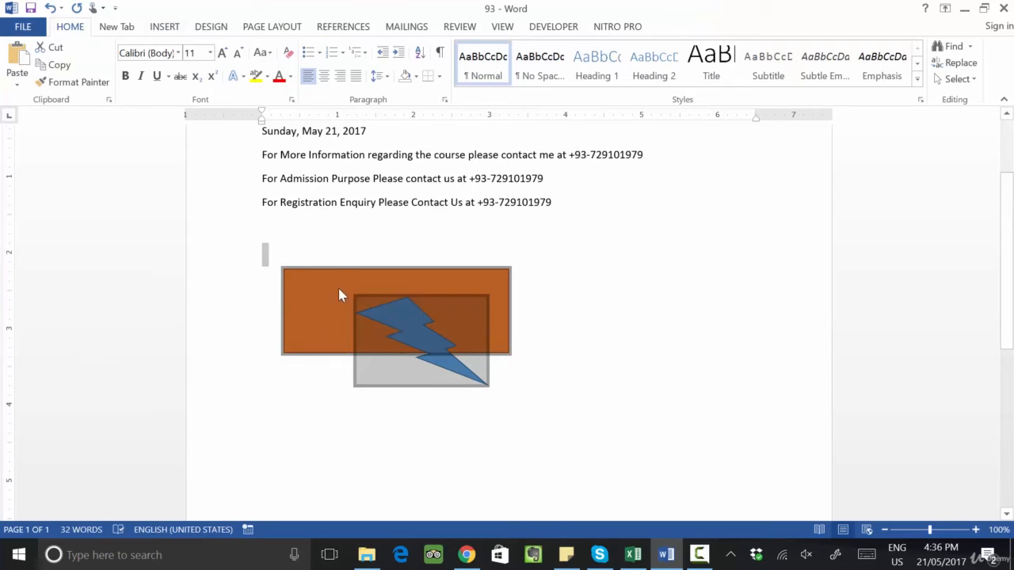
click(345, 282)
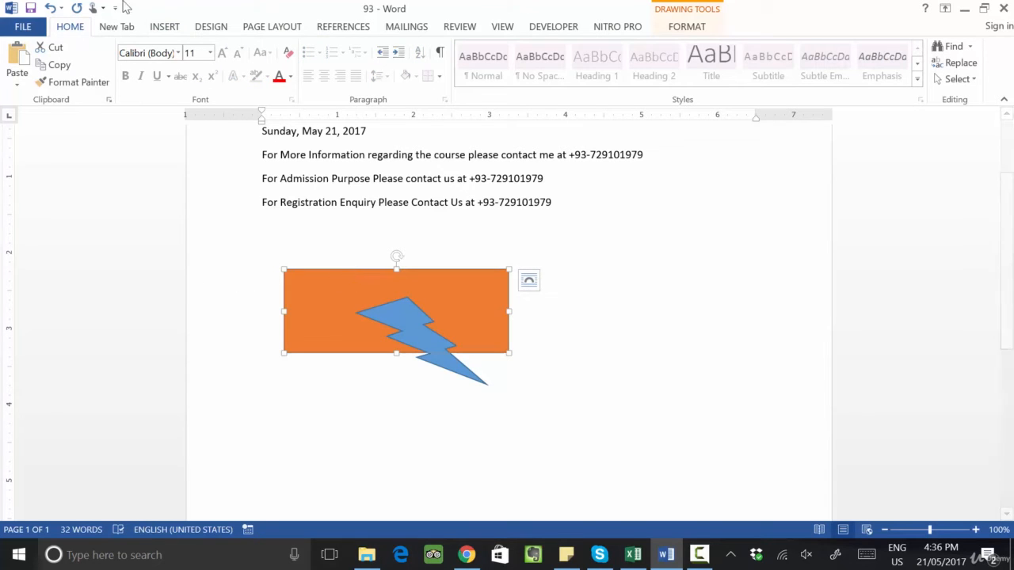
click(114, 30)
click(161, 30)
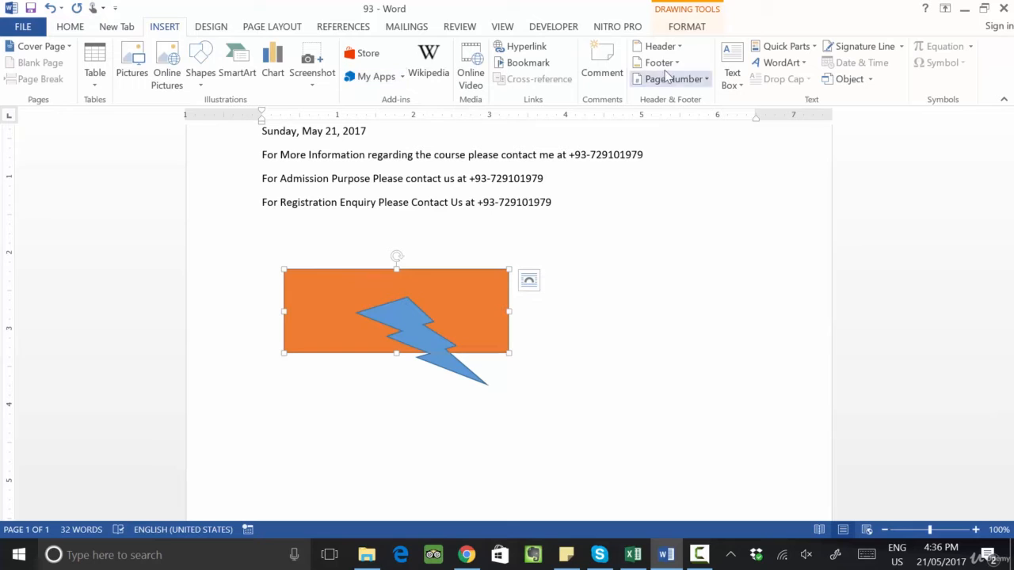
click(732, 76)
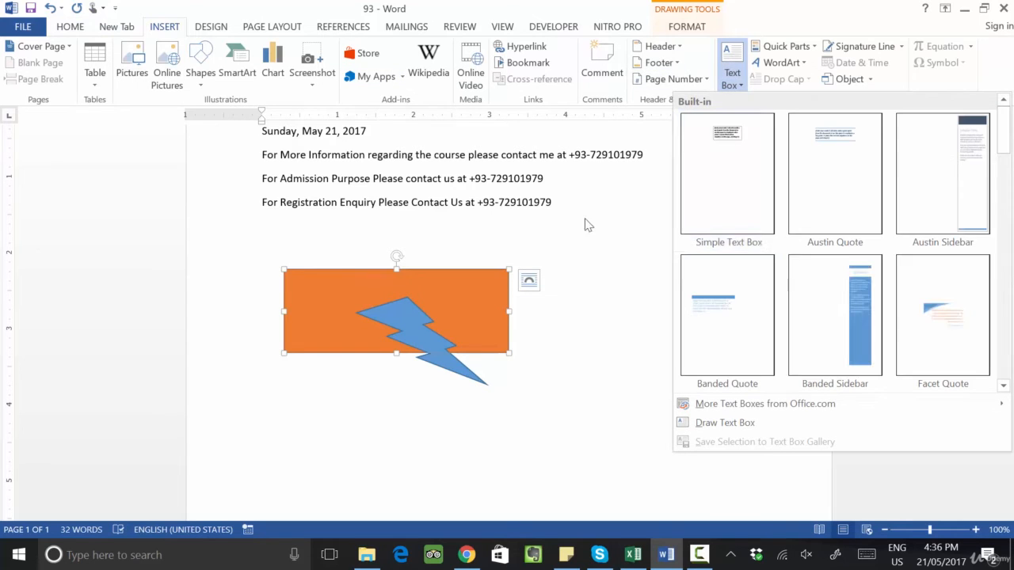
click(722, 422)
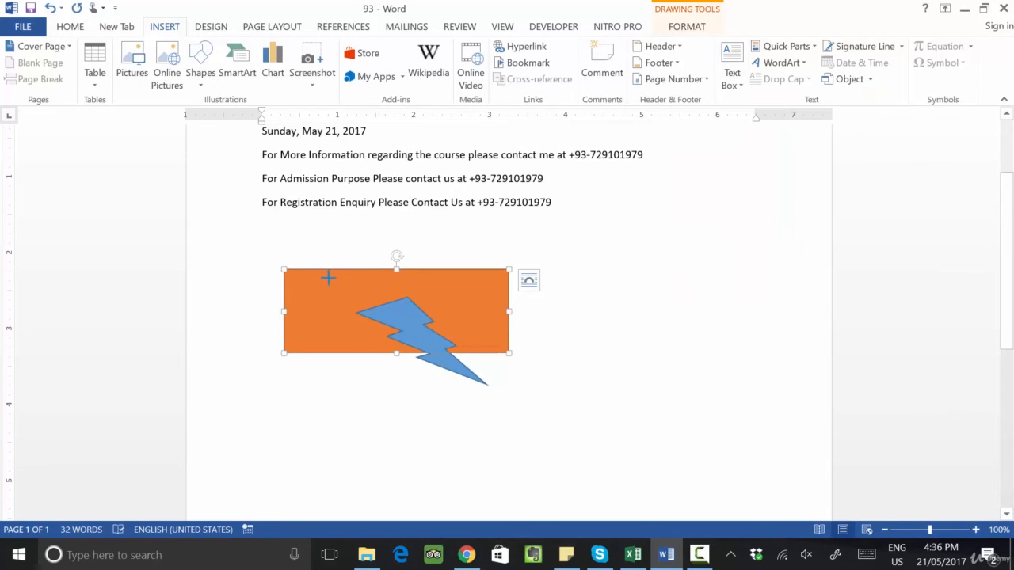
drag(324, 278, 442, 295)
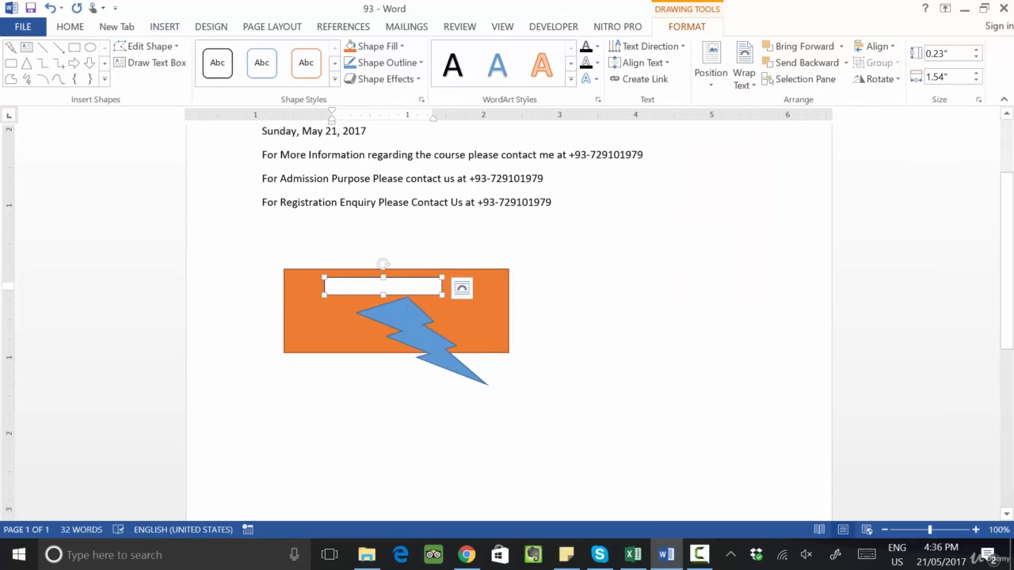
Step: Enter "Rana University" in the text box inside the orange rectangle
text(Rana University)
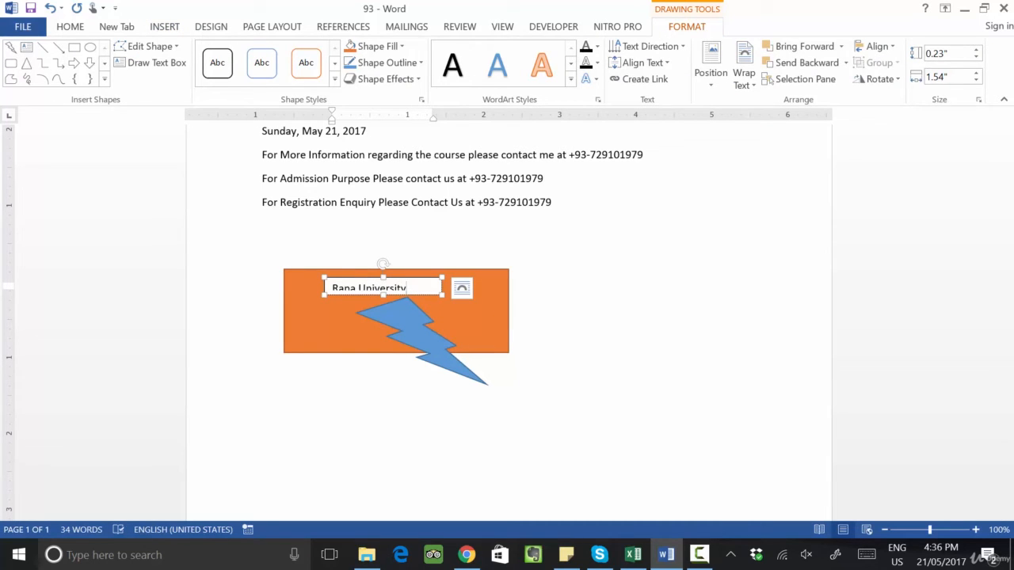
click(516, 328)
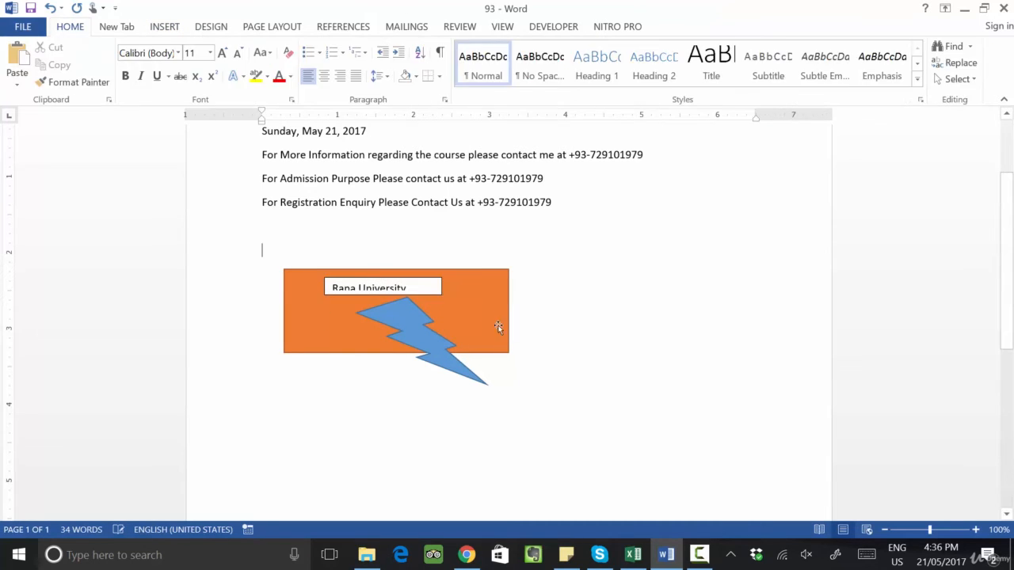
Step: Apply the black shape style to the Rana University text box
click(492, 326)
click(434, 289)
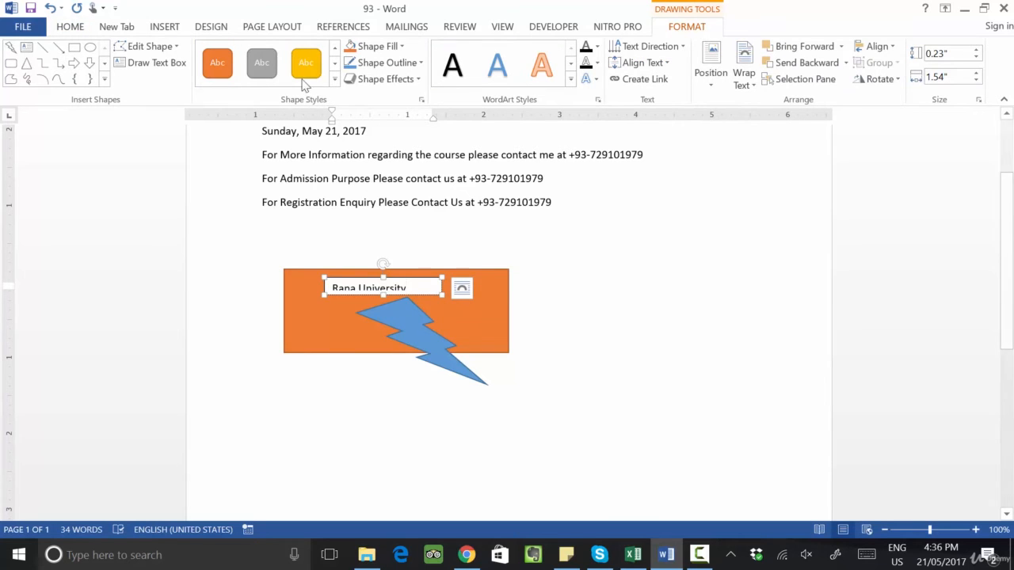
click(334, 79)
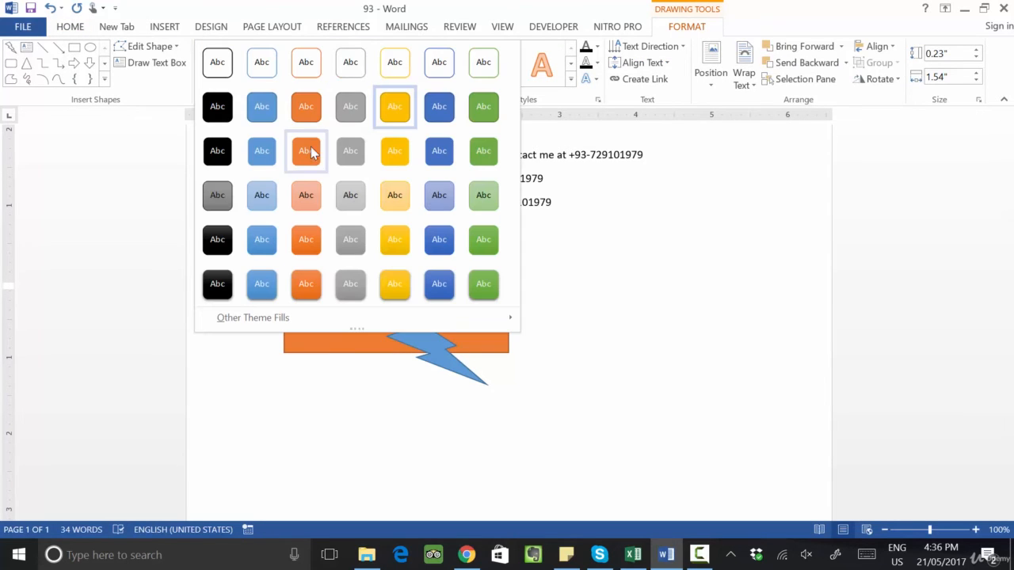
click(222, 242)
click(548, 365)
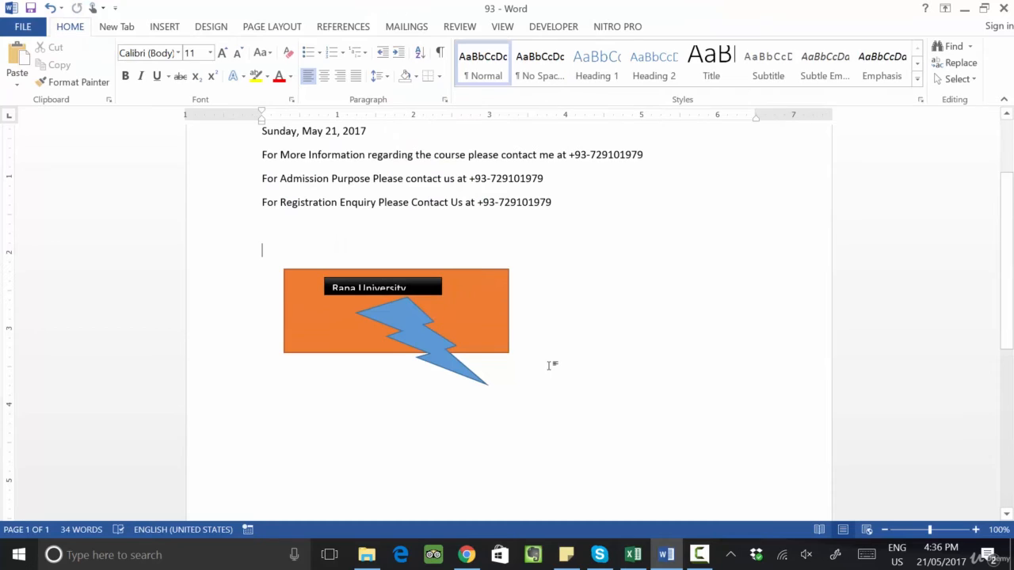
Step: Select the orange rectangle and save it to the Quick Part Gallery with the name University Logo
key(ctrl+a)
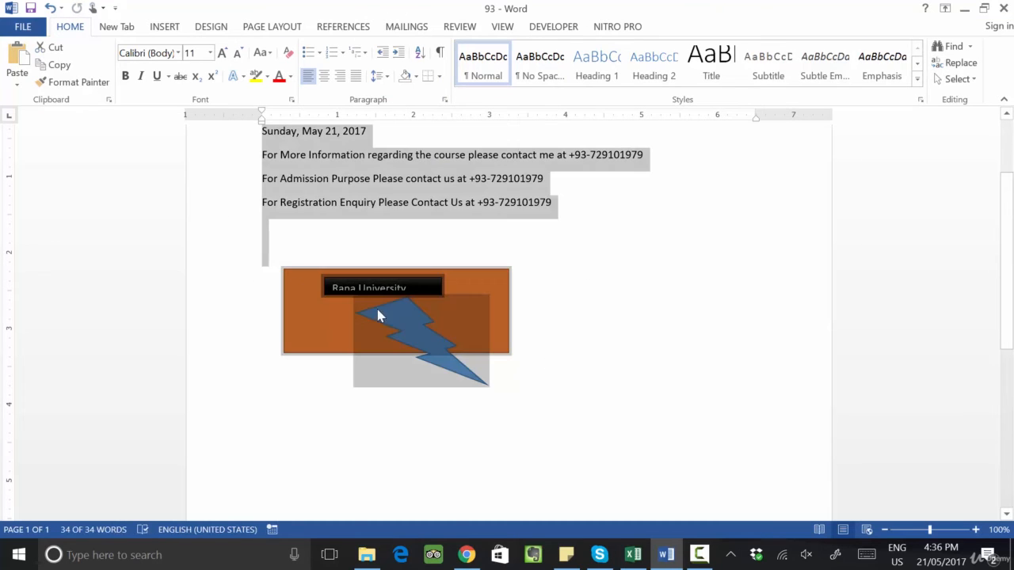
click(556, 313)
click(501, 321)
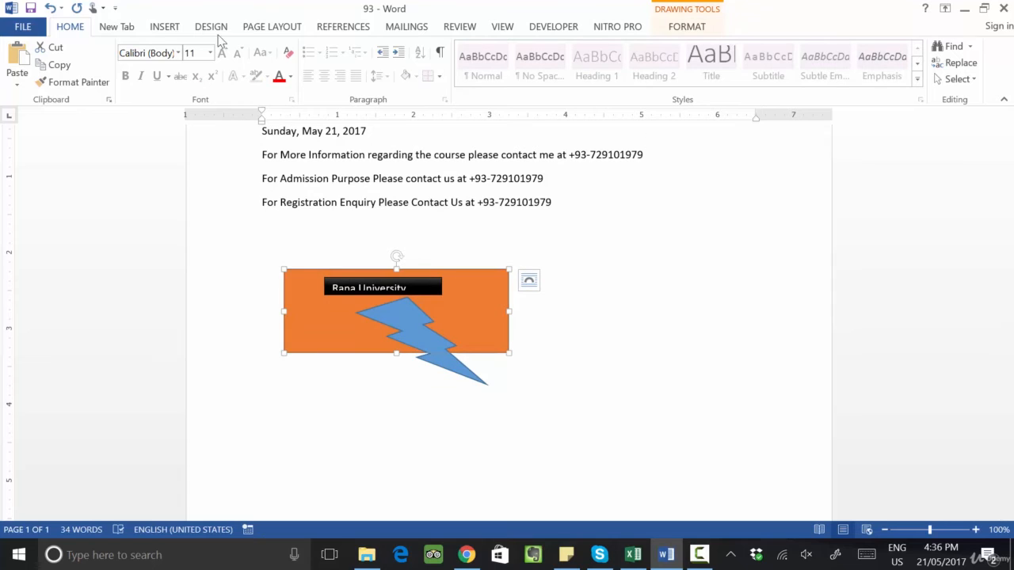
click(158, 28)
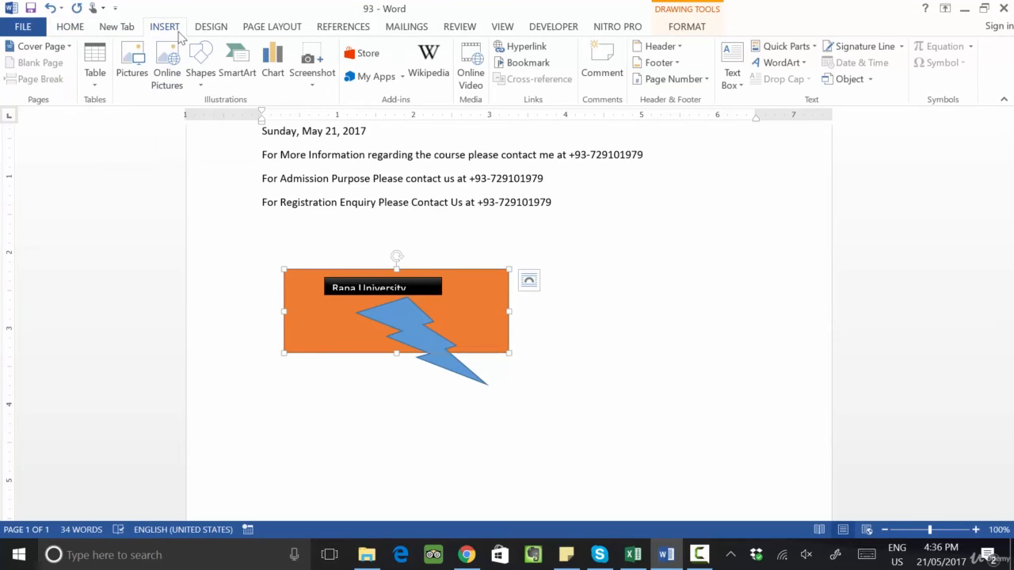
click(814, 47)
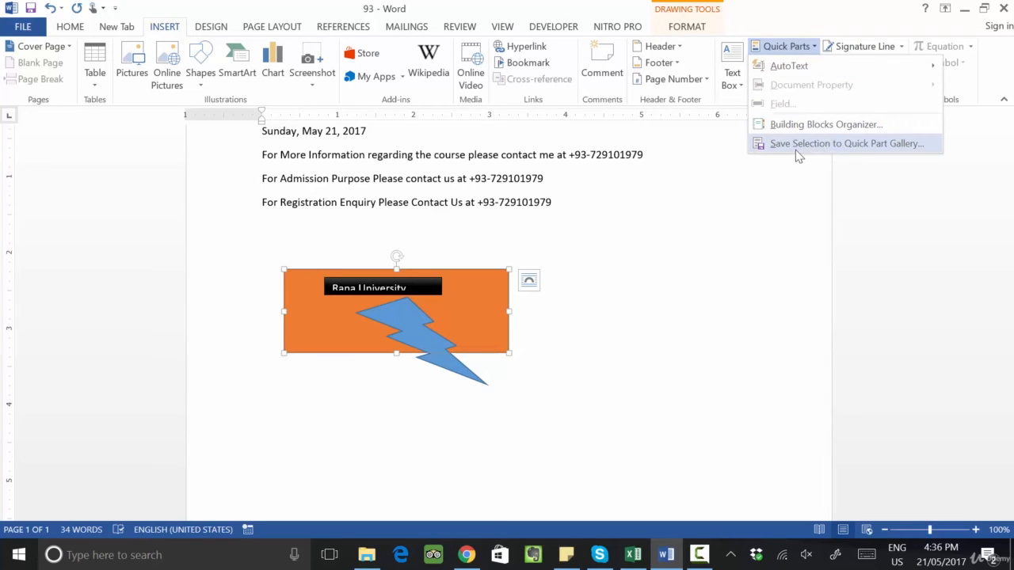
click(869, 146)
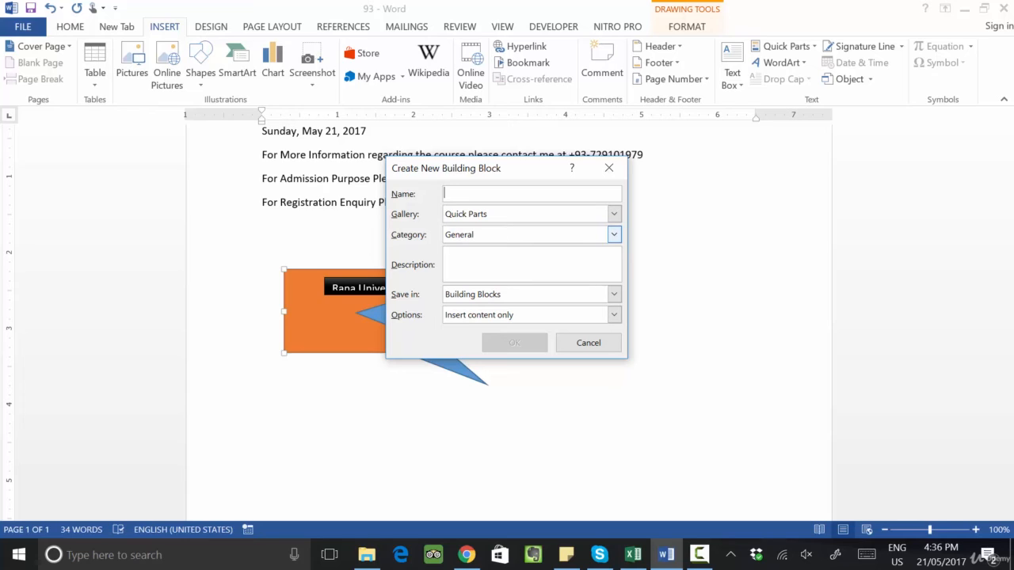
text(University Logo)
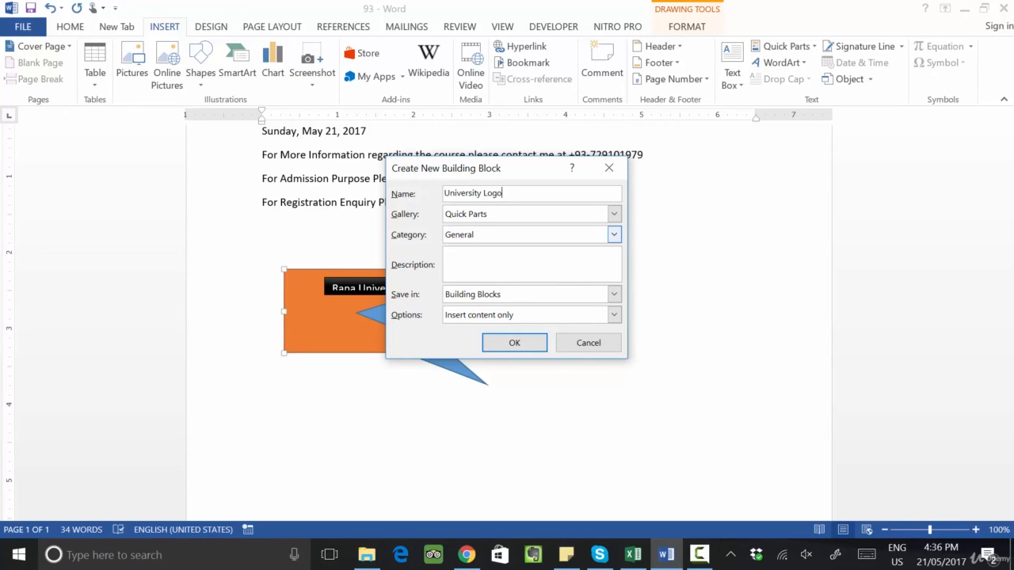
key(Tab)
key(Tab)
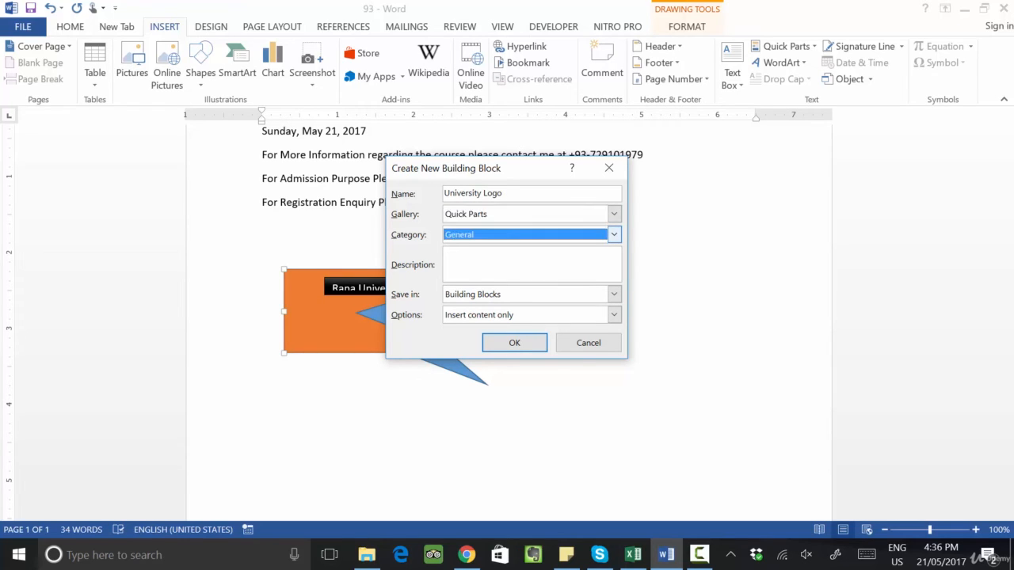
key(Tab)
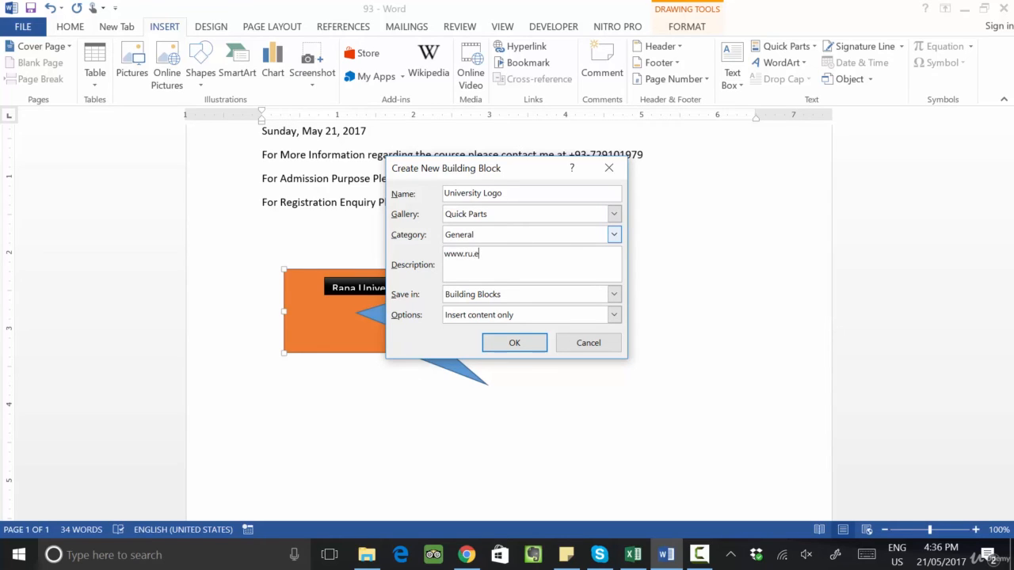
click(516, 300)
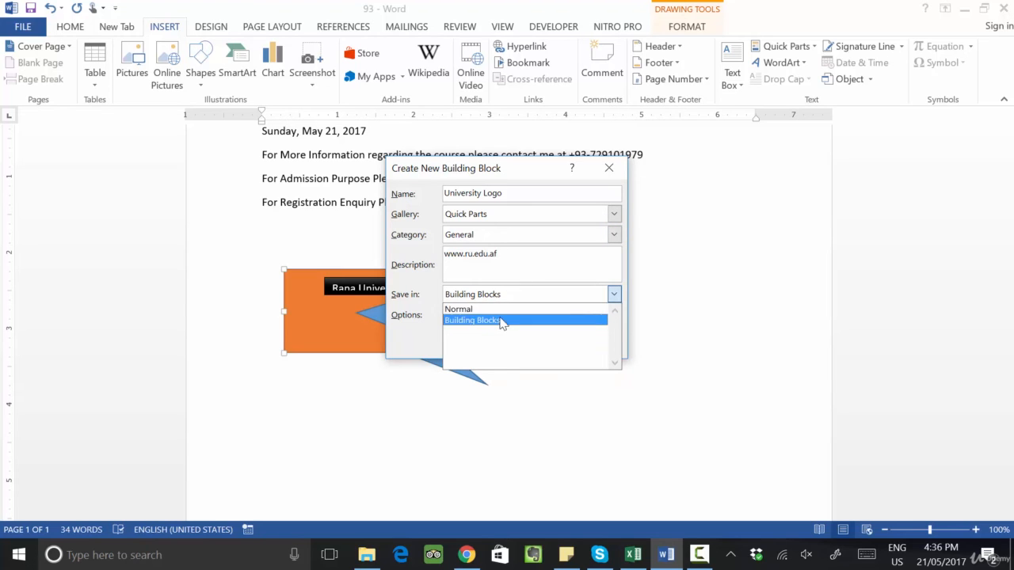
click(502, 320)
click(514, 342)
click(607, 423)
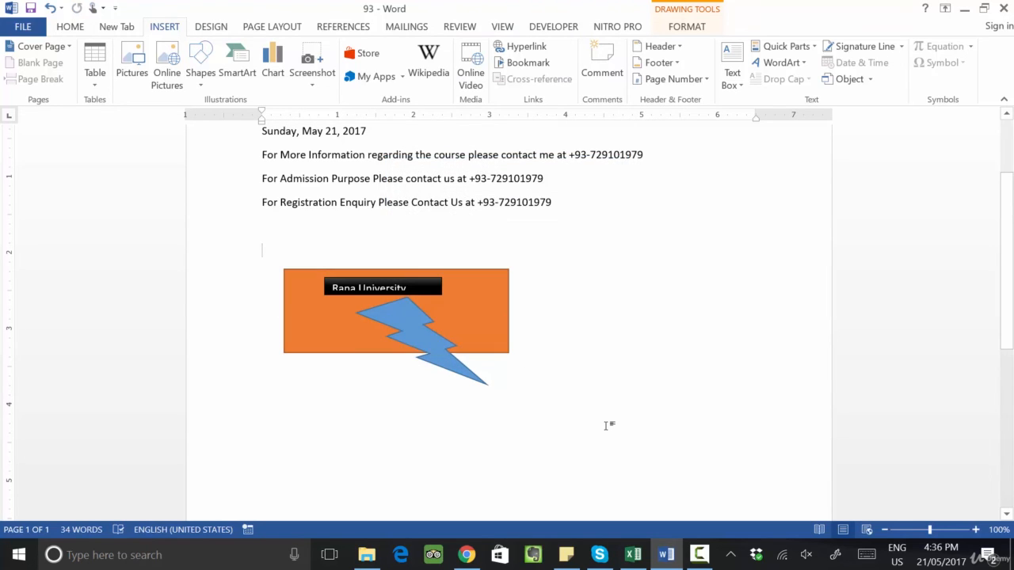
Step: Insert three empty lines above the shapes and place the cursor on the freed space
key(Return)
key(Return)
key(Return)
key(Return)
key(Return)
key(Return)
key(Return)
key(Return)
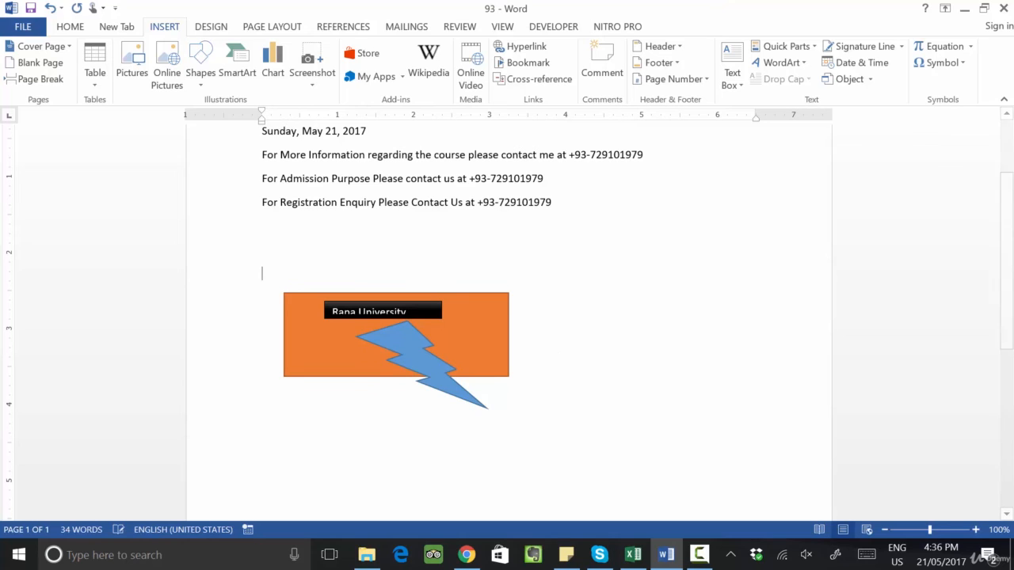
click(301, 254)
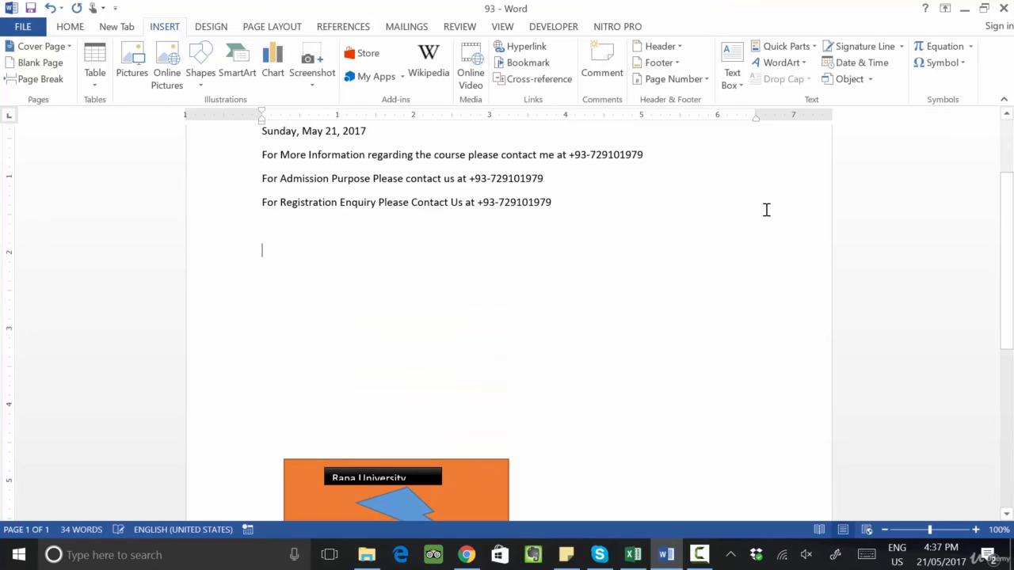
Step: Insert the University Logo quick part at the cursor
click(814, 47)
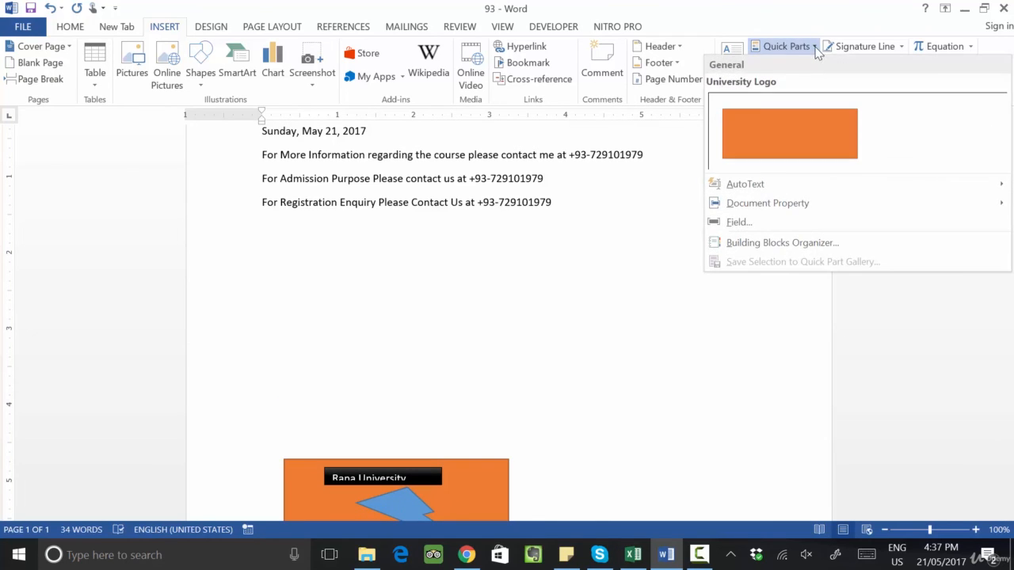
click(801, 131)
click(464, 338)
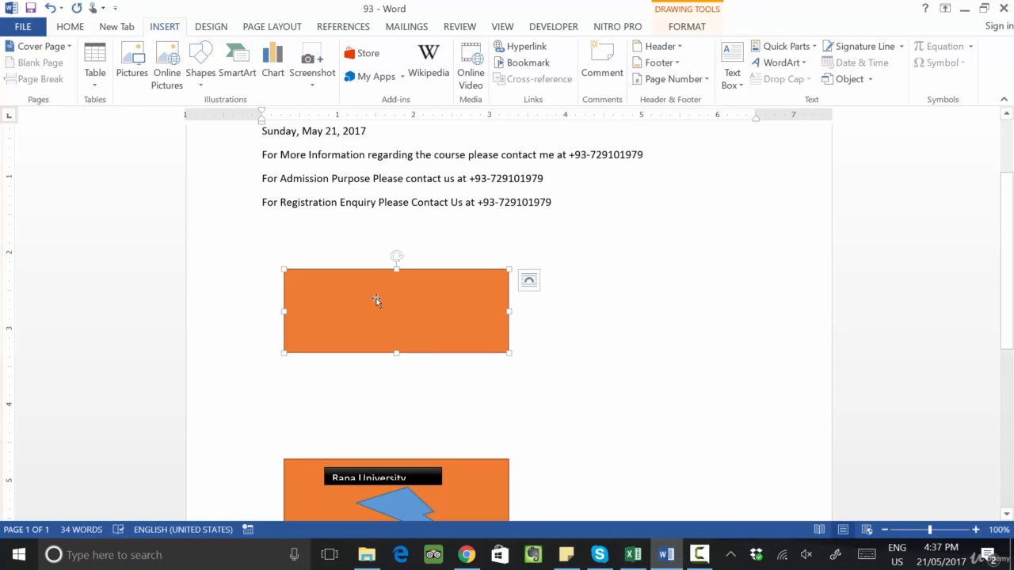
Step: Inspect the inserted logo and the original rectangle, text box and lightning bolt by selecting each one
click(602, 328)
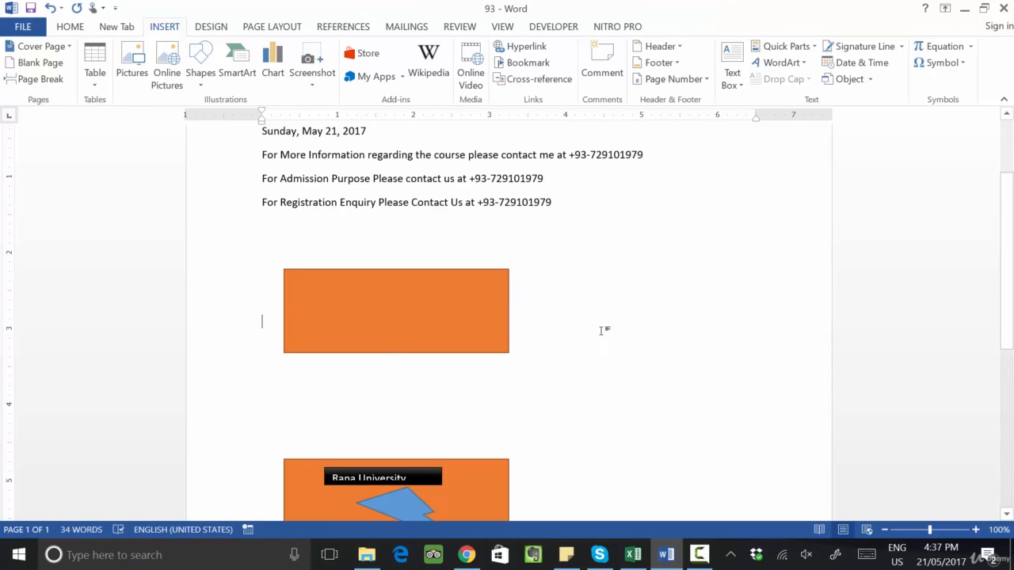
click(462, 314)
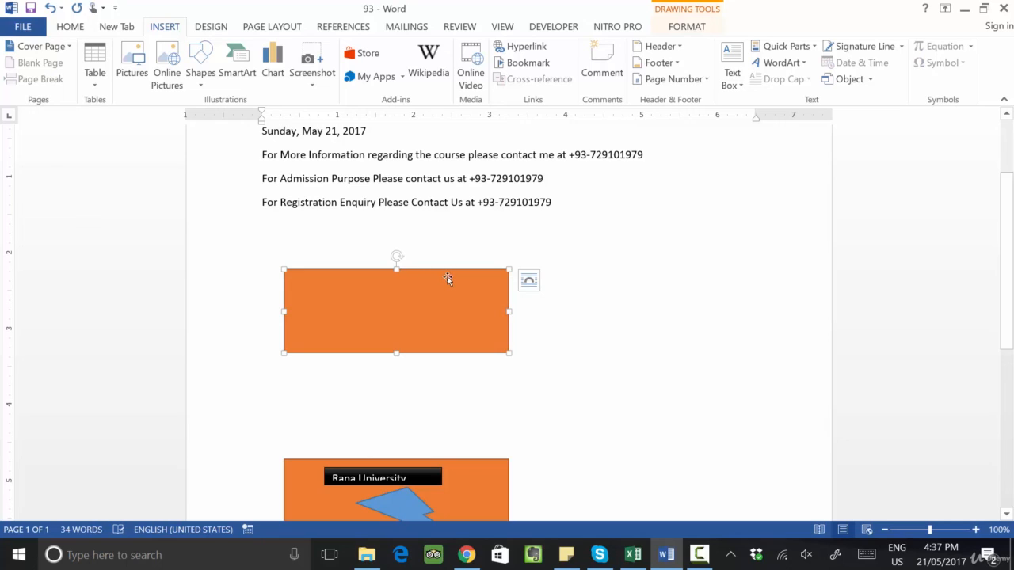
scroll(447, 279, down, 3)
click(416, 362)
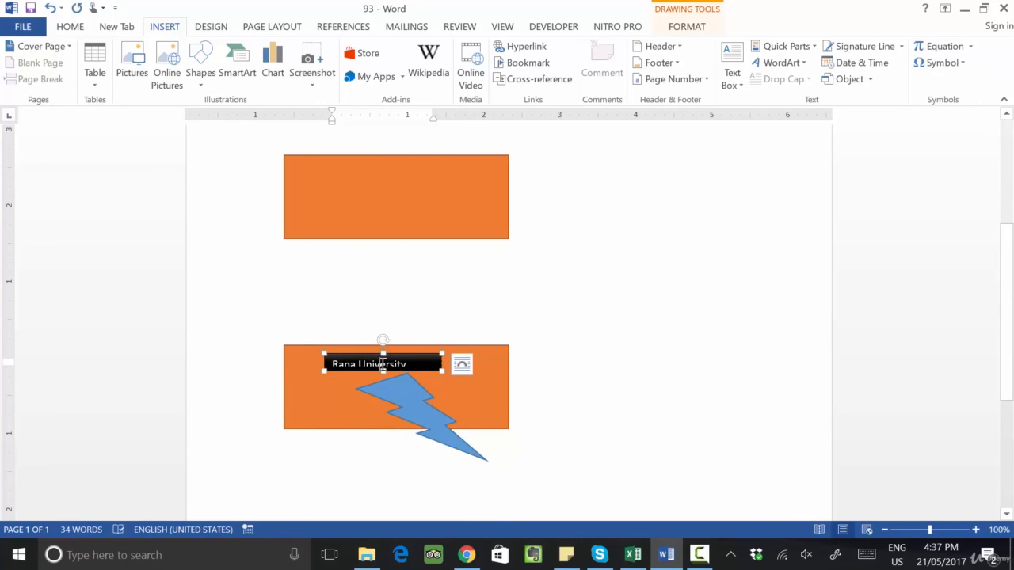
shift+click(404, 384)
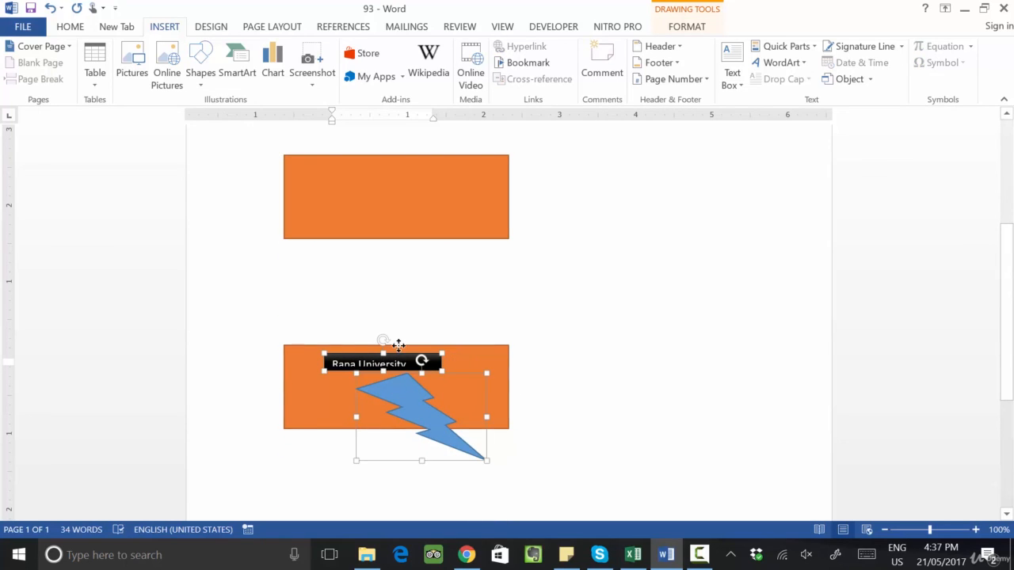
shift+click(402, 349)
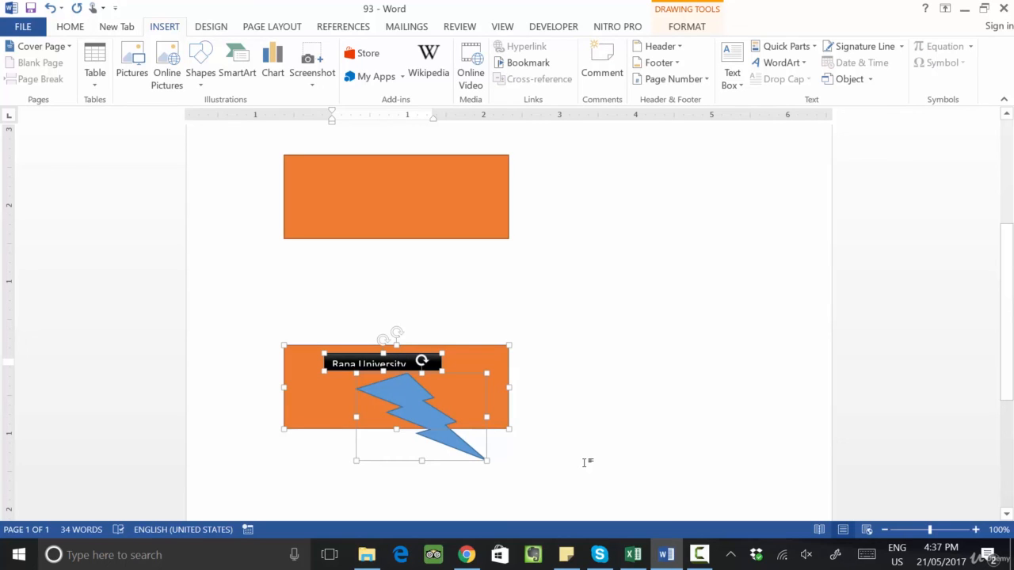
click(696, 284)
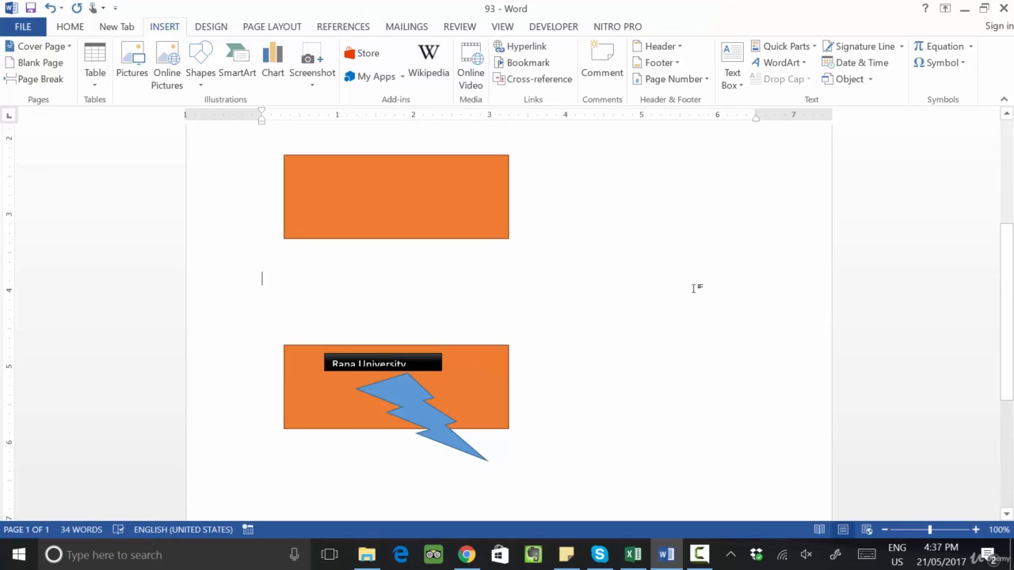
Step: Delete all content in the document
key(ctrl+a)
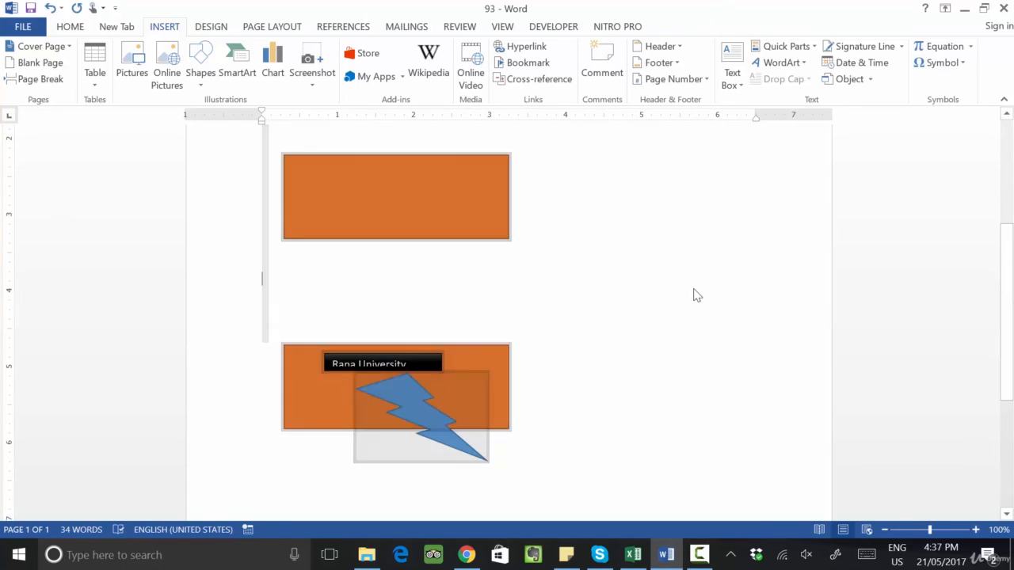
key(Delete)
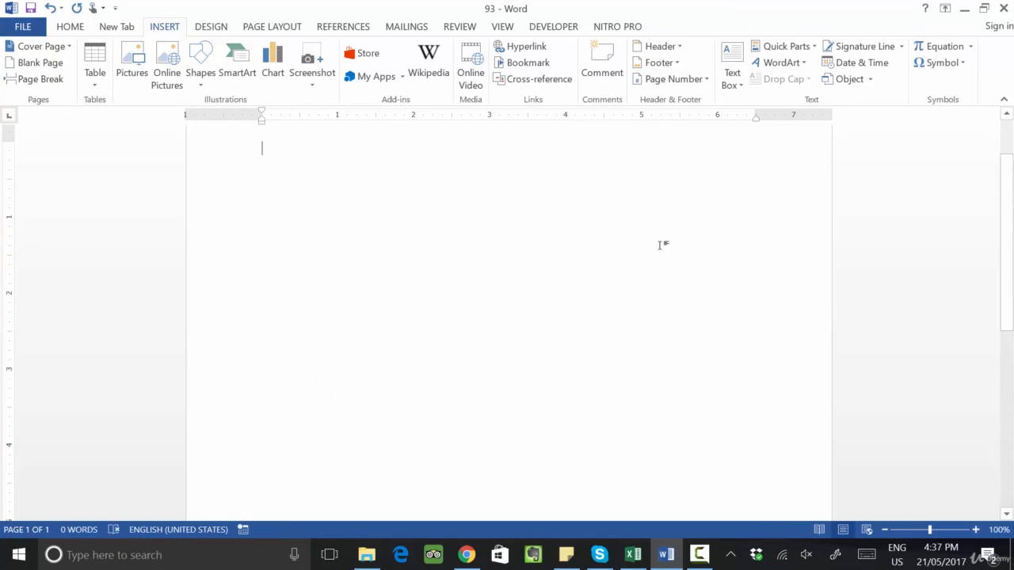